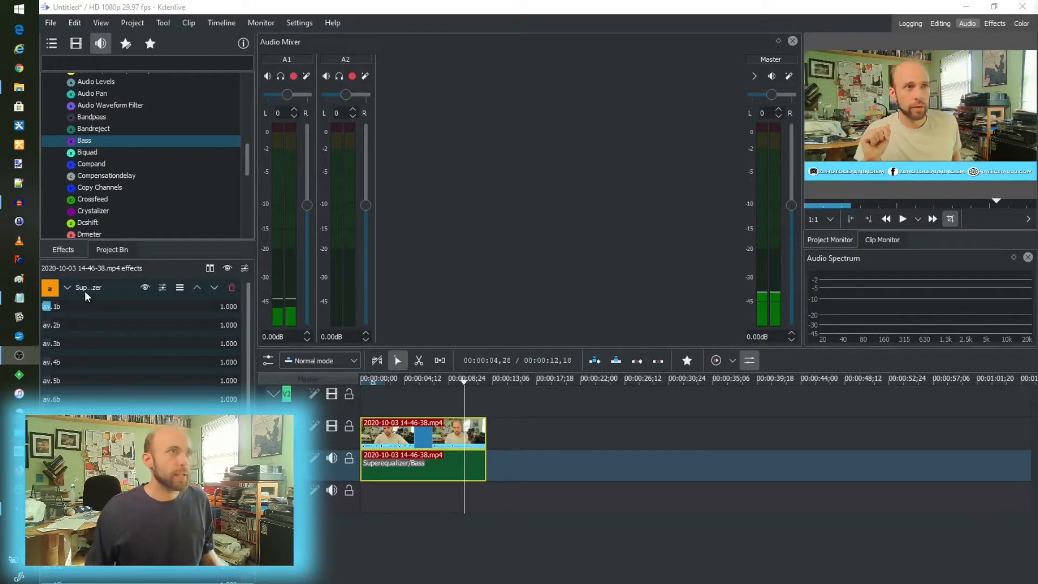
Move the Kdenlive window aside and narrow it to expose the Audacity track behind it.
{"action": "left_click_drag", "start_coordinate": [304, 12], "coordinate": [533, 17]}
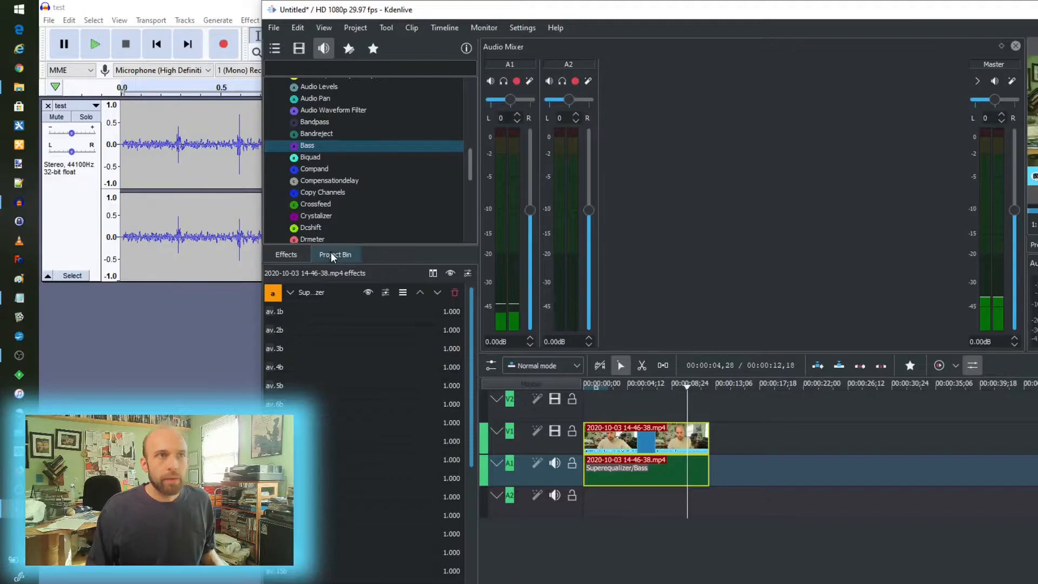
{"action": "left_click_drag", "start_coordinate": [1037, 157], "coordinate": [1010, 156]}
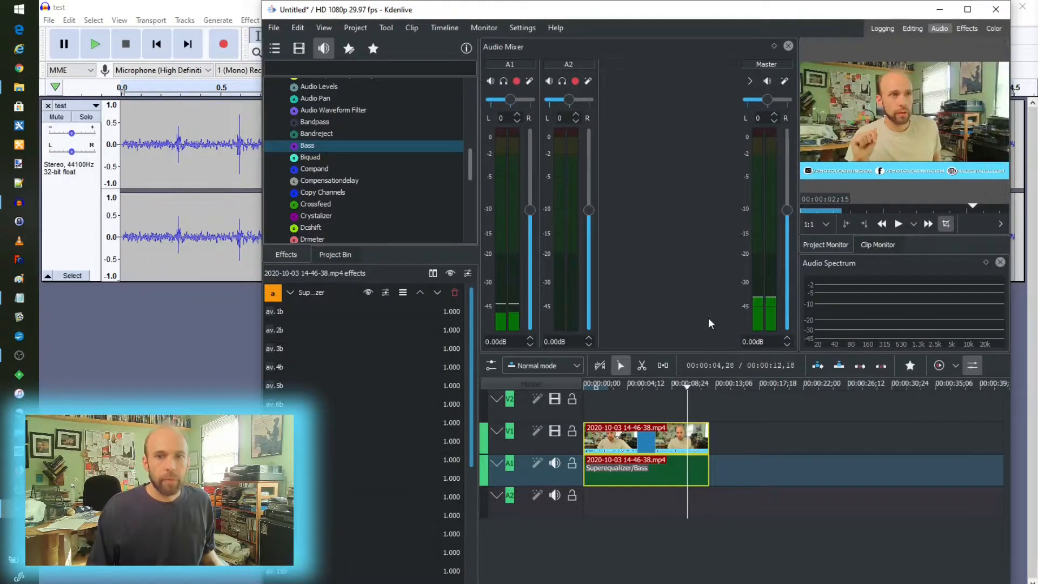
{"action": "left_click_drag", "start_coordinate": [452, 13], "coordinate": [505, 14]}
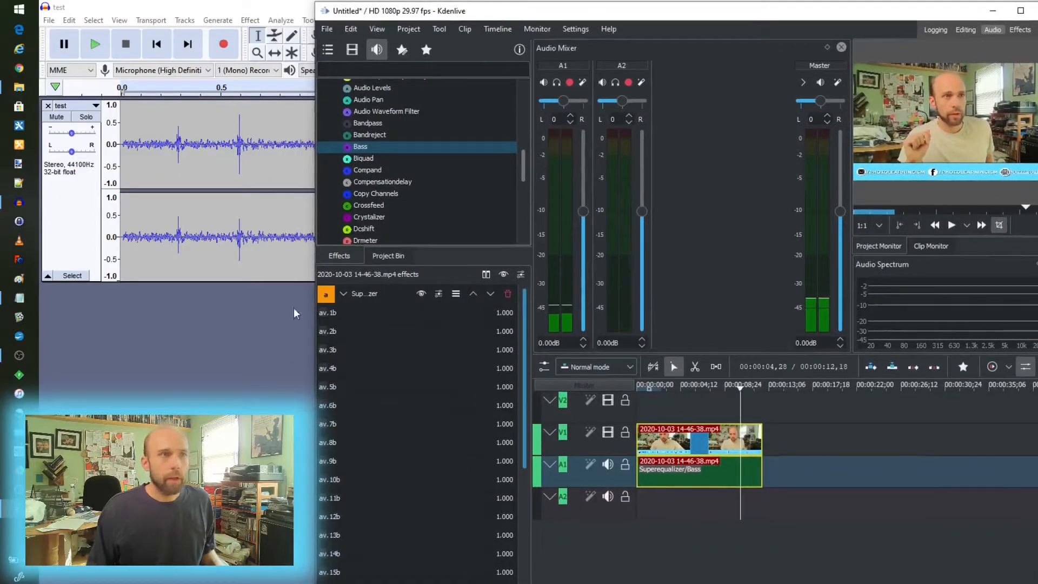
Set the av.2b band gain of the clip's Superequalizer effect to 5.9.
{"action": "scroll", "coordinate": [468, 162], "scroll_direction": "down", "scroll_amount": 8}
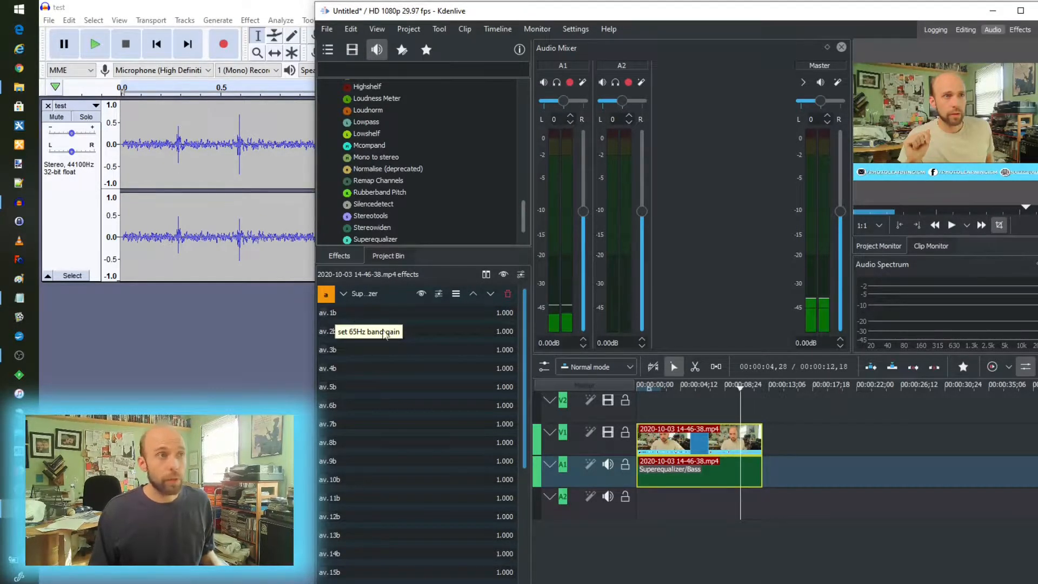
{"action": "scroll", "coordinate": [407, 369], "scroll_direction": "down", "scroll_amount": 3}
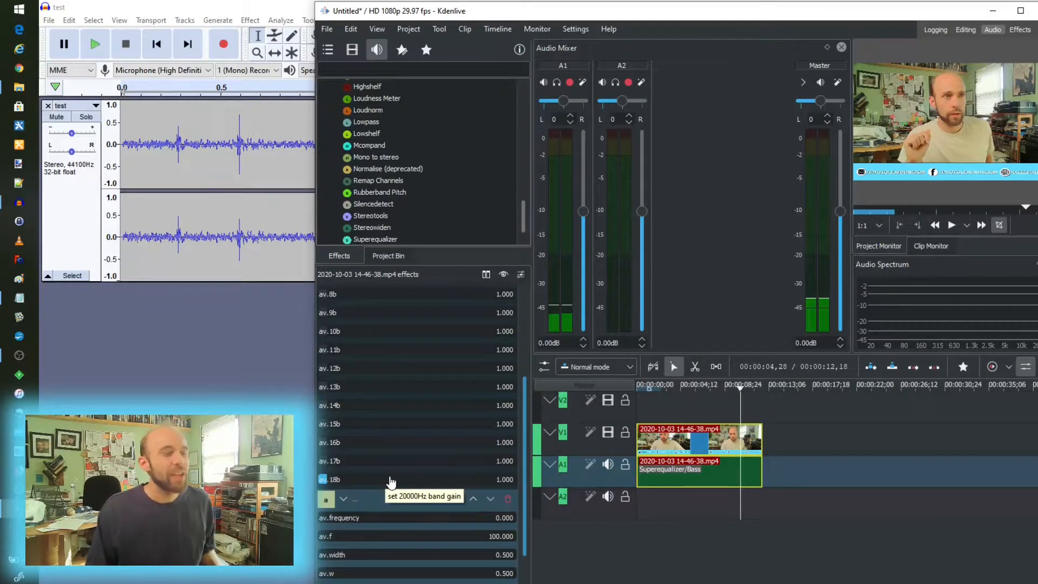
{"action": "scroll", "coordinate": [390, 360], "scroll_direction": "up", "scroll_amount": 2}
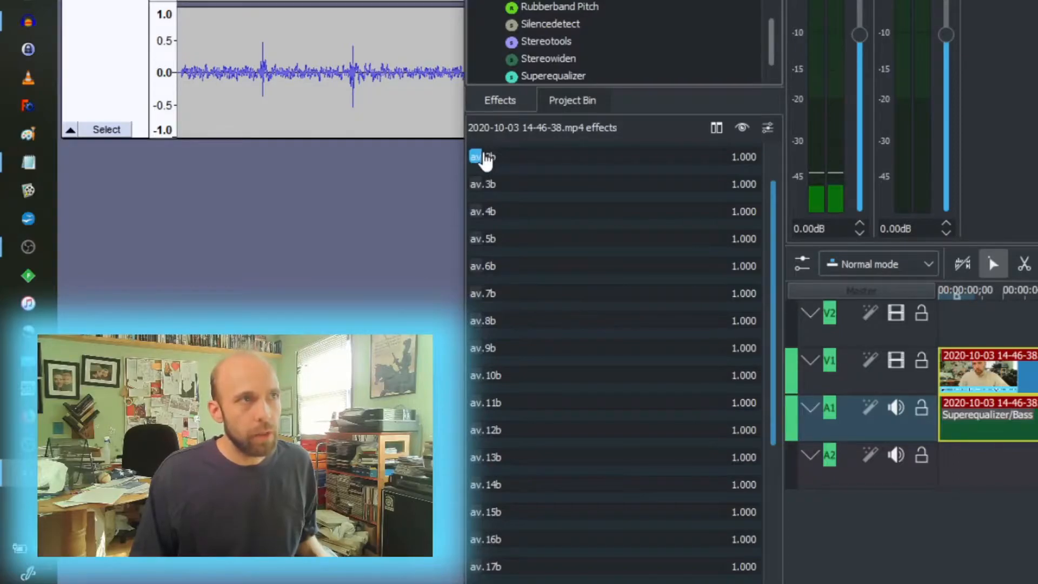
{"action": "left_click_drag", "start_coordinate": [484, 159], "coordinate": [545, 169]}
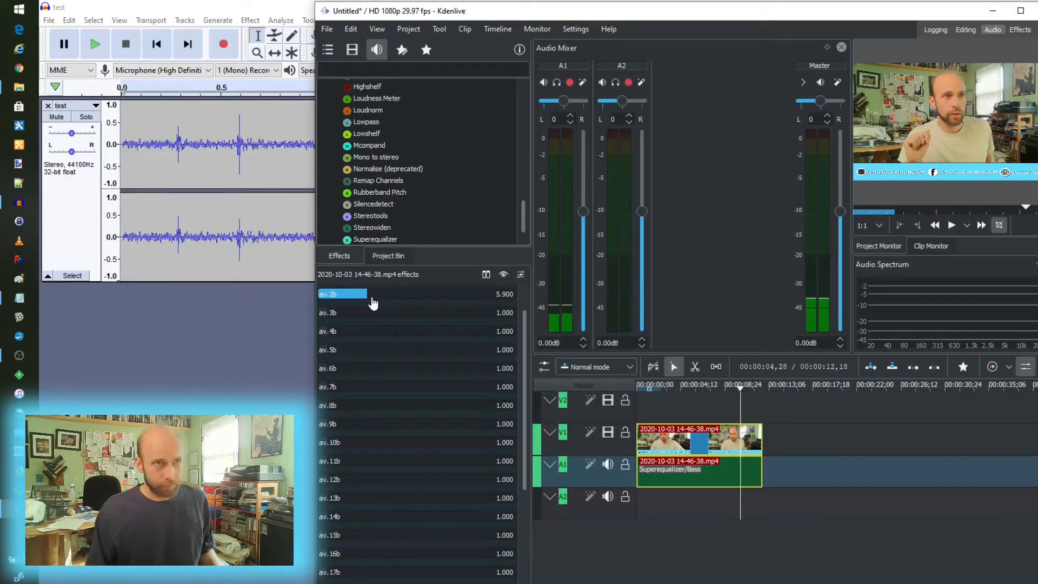
Set the av.frequency parameter of the Bass effect below the Superequalizer bands to about 12000.
{"action": "scroll", "coordinate": [403, 320], "scroll_direction": "down", "scroll_amount": 3}
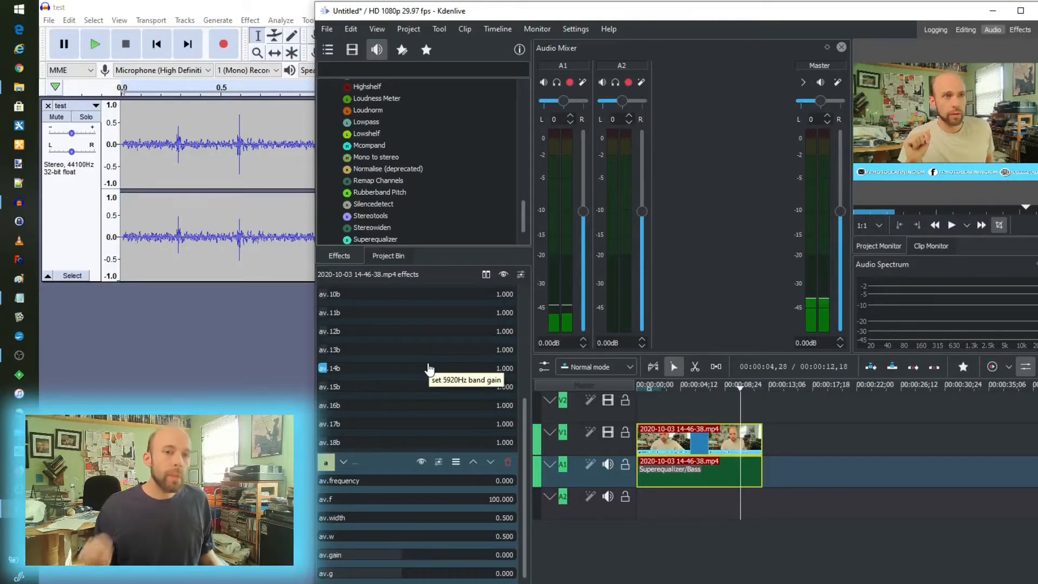
{"action": "scroll", "coordinate": [428, 368], "scroll_direction": "up", "scroll_amount": 3}
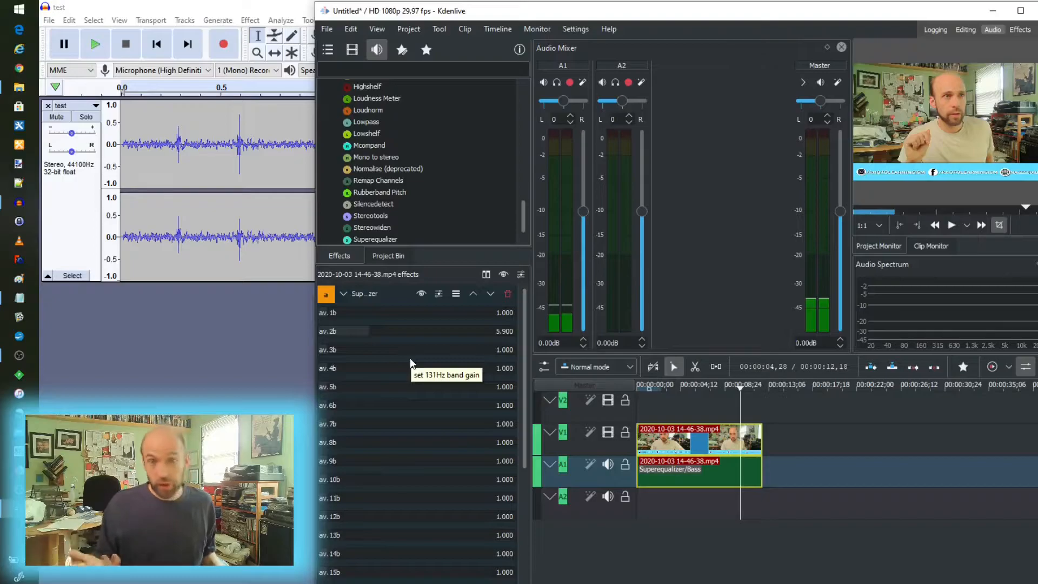
{"action": "scroll", "coordinate": [411, 362], "scroll_direction": "down", "scroll_amount": 5}
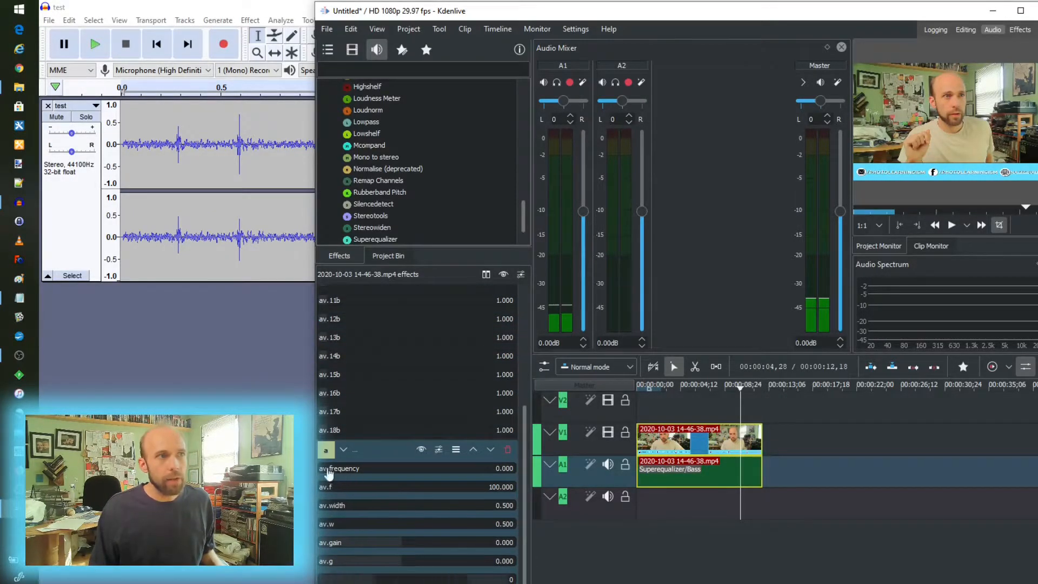
{"action": "scroll", "coordinate": [389, 165], "scroll_direction": "down", "scroll_amount": 2}
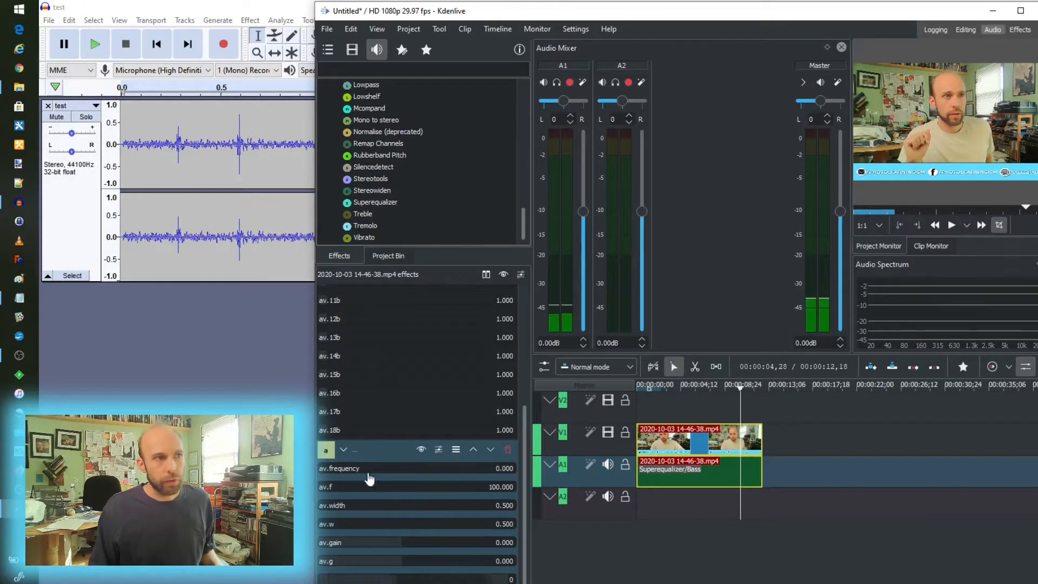
{"action": "left_click_drag", "start_coordinate": [339, 470], "coordinate": [330, 469]}
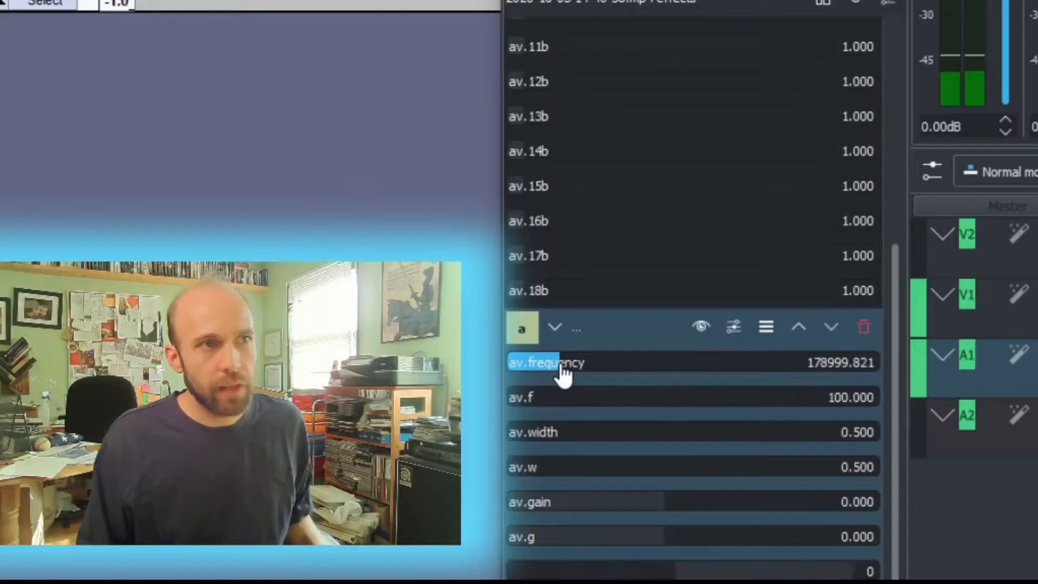
{"action": "left_click_drag", "start_coordinate": [529, 376], "coordinate": [514, 376]}
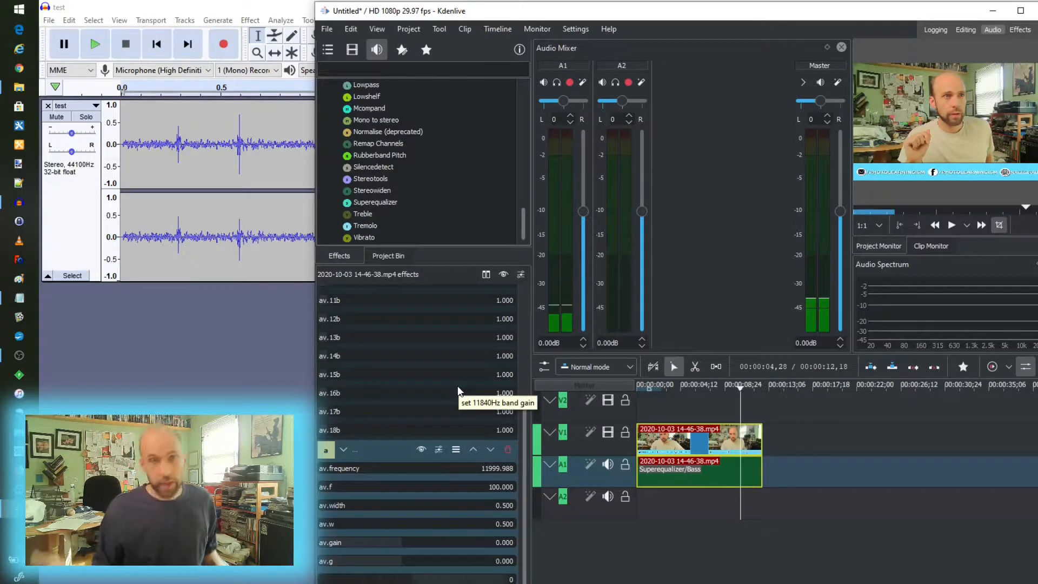
Switch to Audacity maximized, open the Graphic EQ effect for the whole test track and reposition its dialog.
{"action": "double_click", "coordinate": [240, 5]}
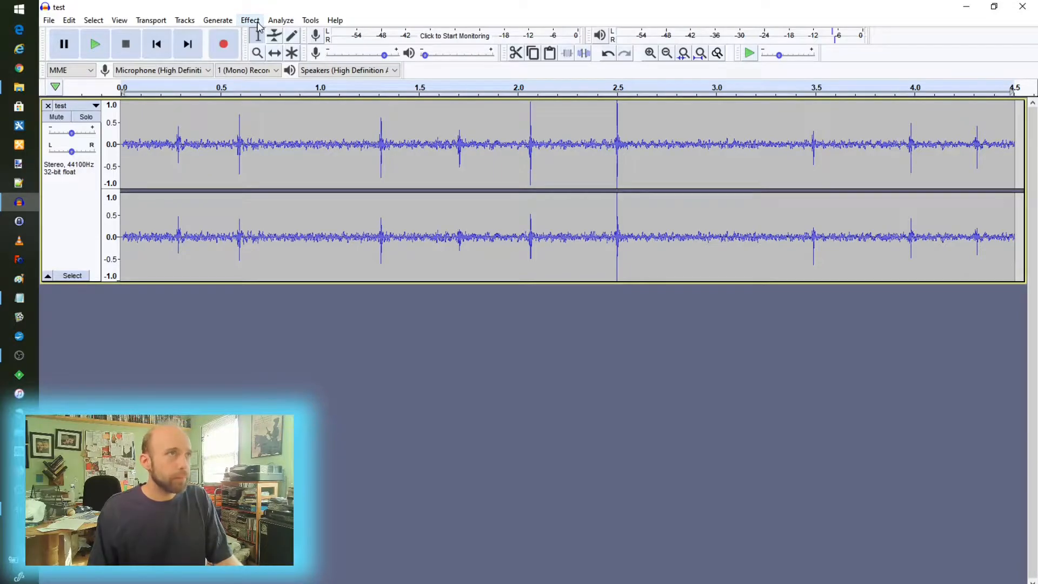
{"action": "left_click", "coordinate": [250, 20]}
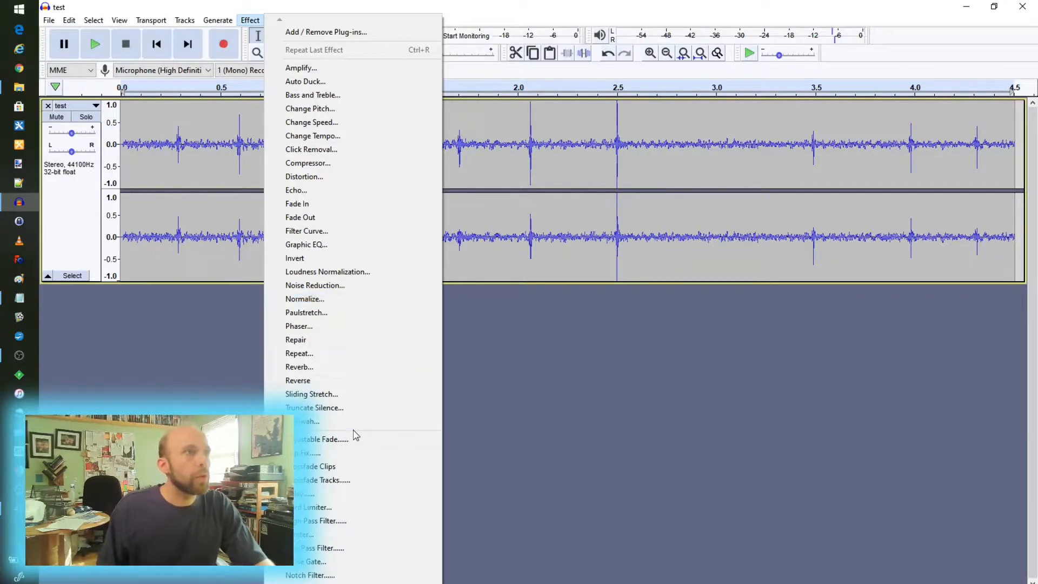
{"action": "left_click", "coordinate": [504, 362]}
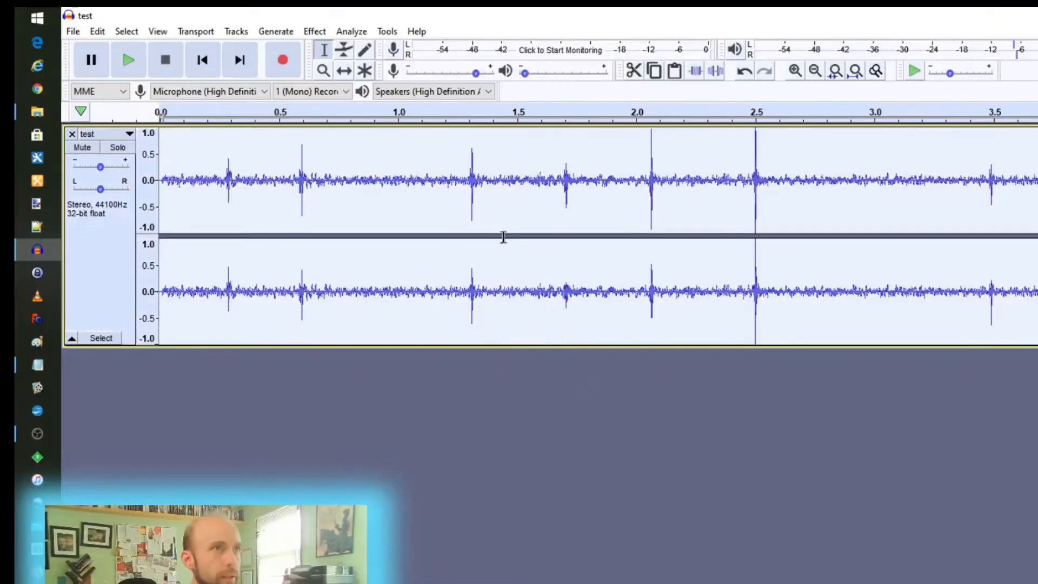
{"action": "left_click", "coordinate": [315, 31]}
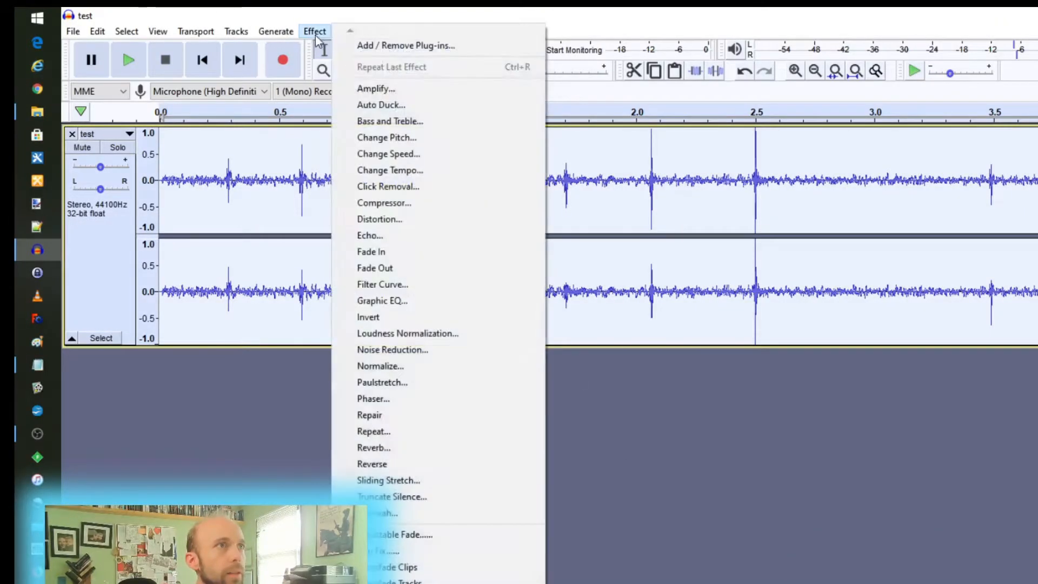
{"action": "left_click", "coordinate": [444, 297]}
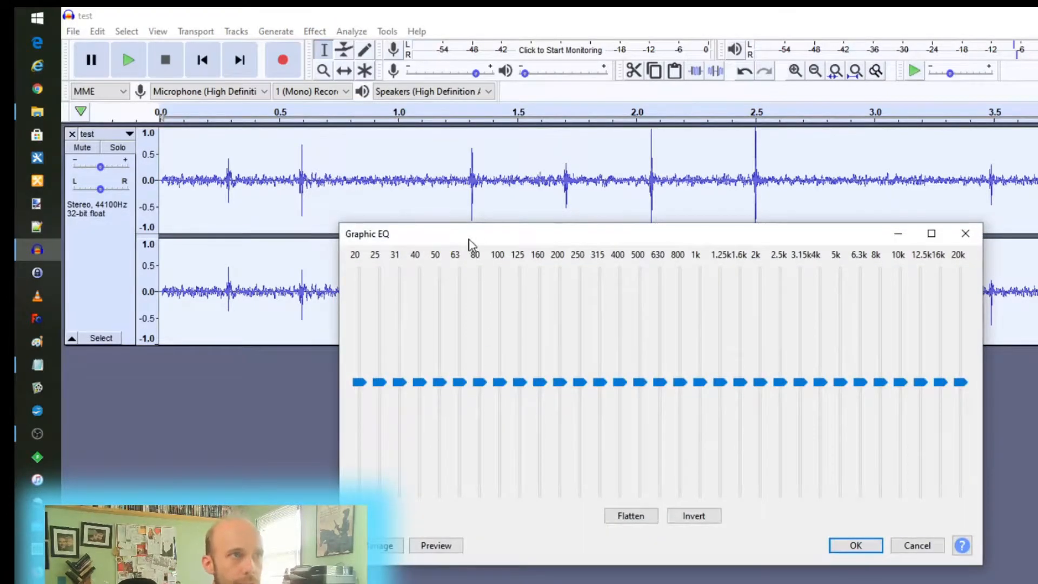
{"action": "left_click_drag", "start_coordinate": [470, 239], "coordinate": [463, 286]}
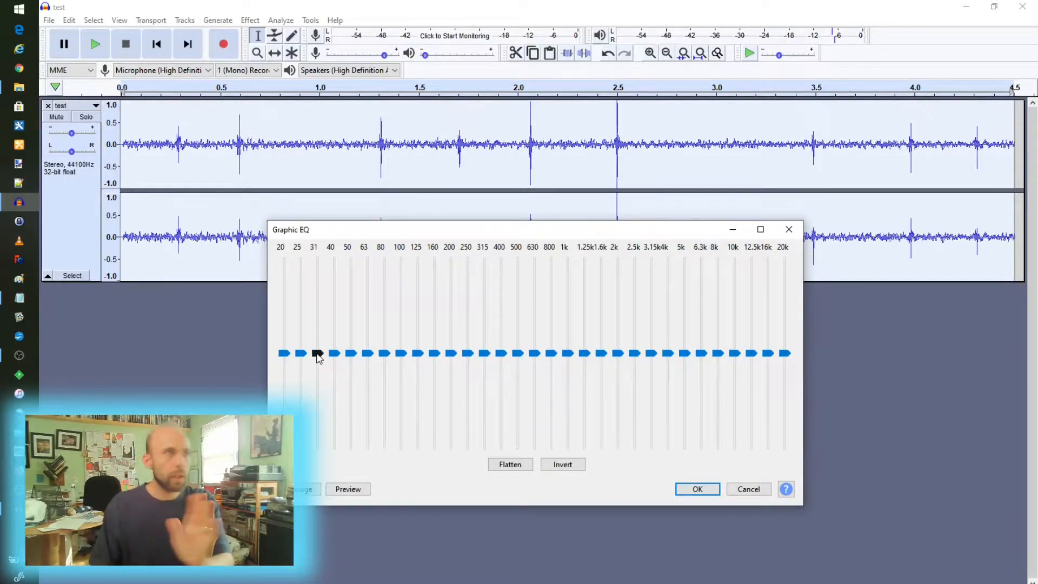
Examine the Graphic EQ frequency bands and the 20 Hz slider, and close the effect without applying it.
{"action": "mouse_move", "coordinate": [284, 356]}
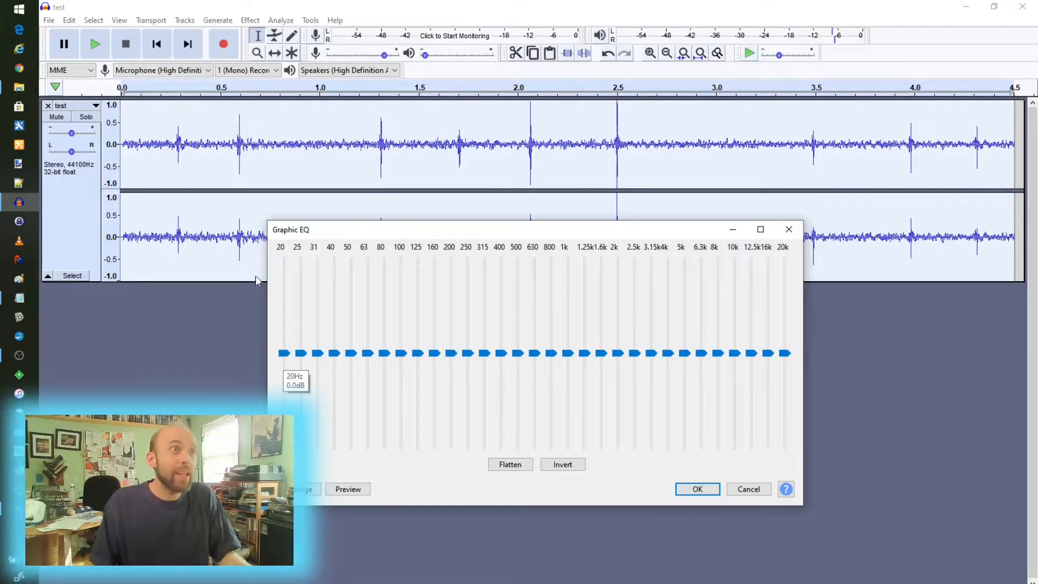
{"action": "mouse_move", "coordinate": [521, 424]}
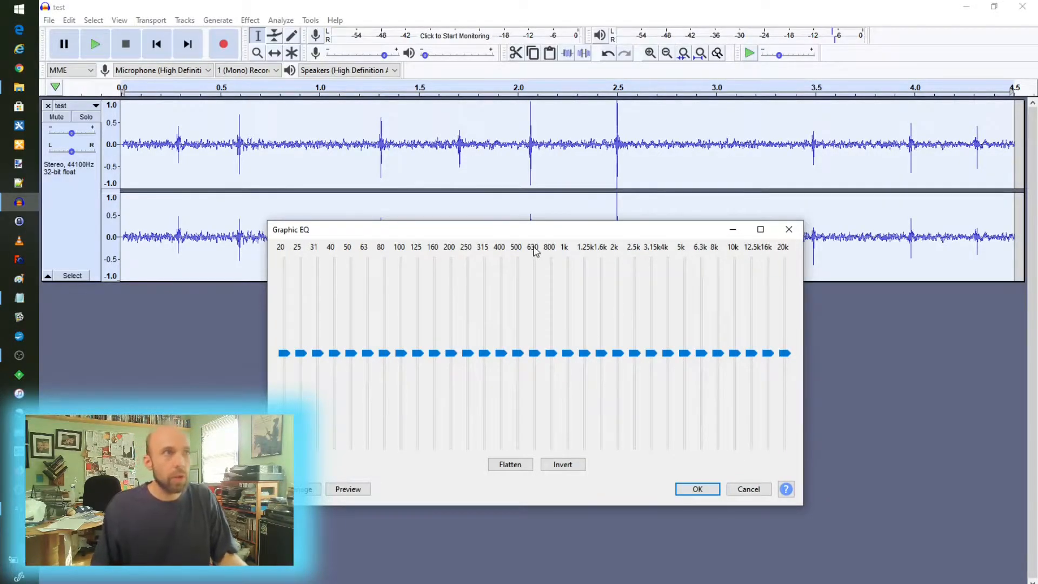
{"action": "mouse_move", "coordinate": [284, 353]}
{"action": "left_mouse_down"}
{"action": "mouse_move", "coordinate": [286, 325]}
{"action": "mouse_move", "coordinate": [283, 361]}
{"action": "mouse_move", "coordinate": [282, 316]}
{"action": "mouse_move", "coordinate": [285, 379]}
{"action": "mouse_move", "coordinate": [285, 280]}
{"action": "mouse_move", "coordinate": [286, 359]}
{"action": "left_mouse_up"}
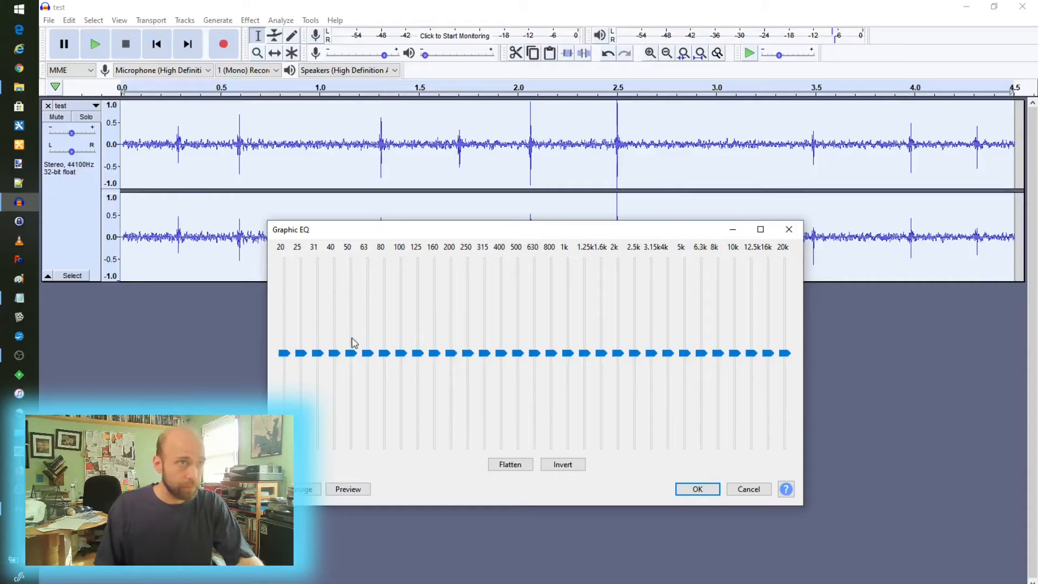
{"action": "left_click", "coordinate": [754, 490]}
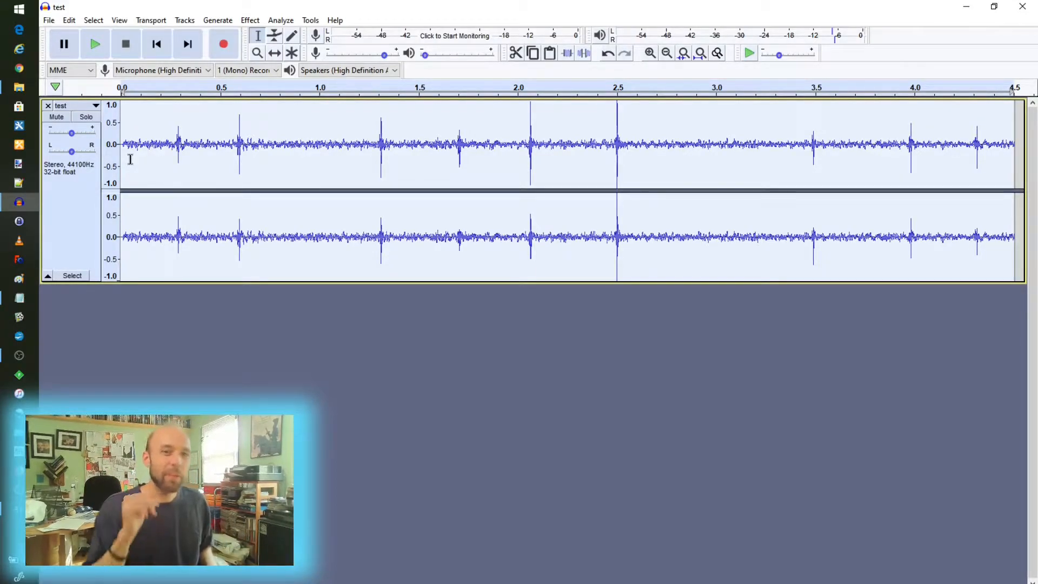
Play the test track and stop playback.
{"action": "key", "text": "space"}
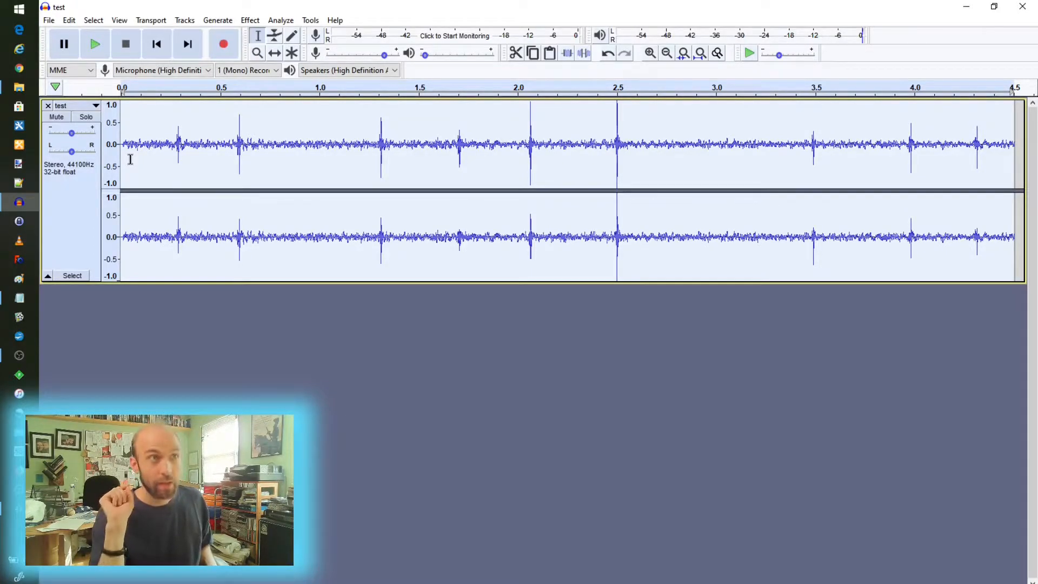
{"action": "key", "text": "space"}
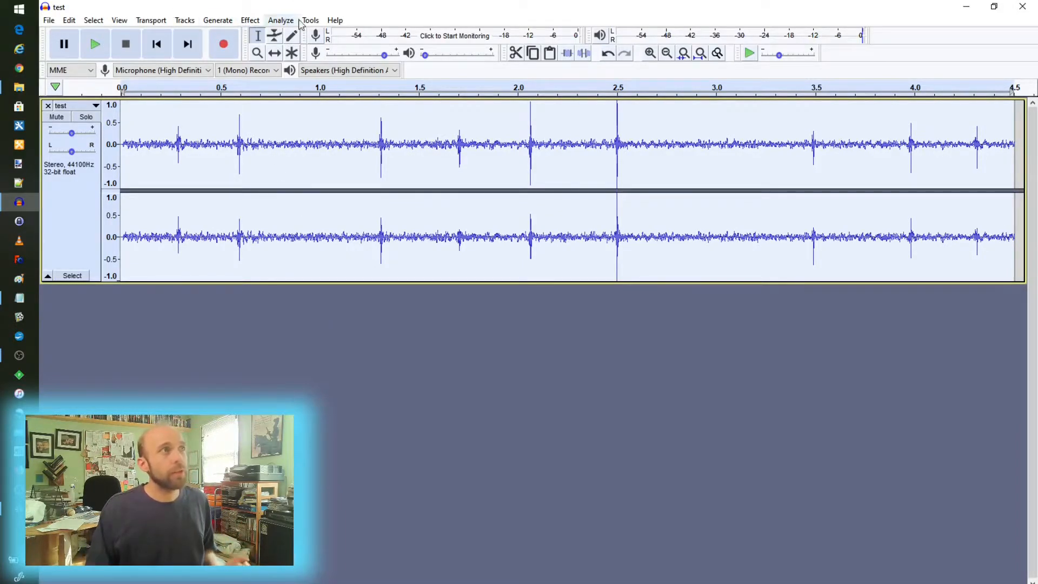
{"action": "left_click", "coordinate": [248, 21]}
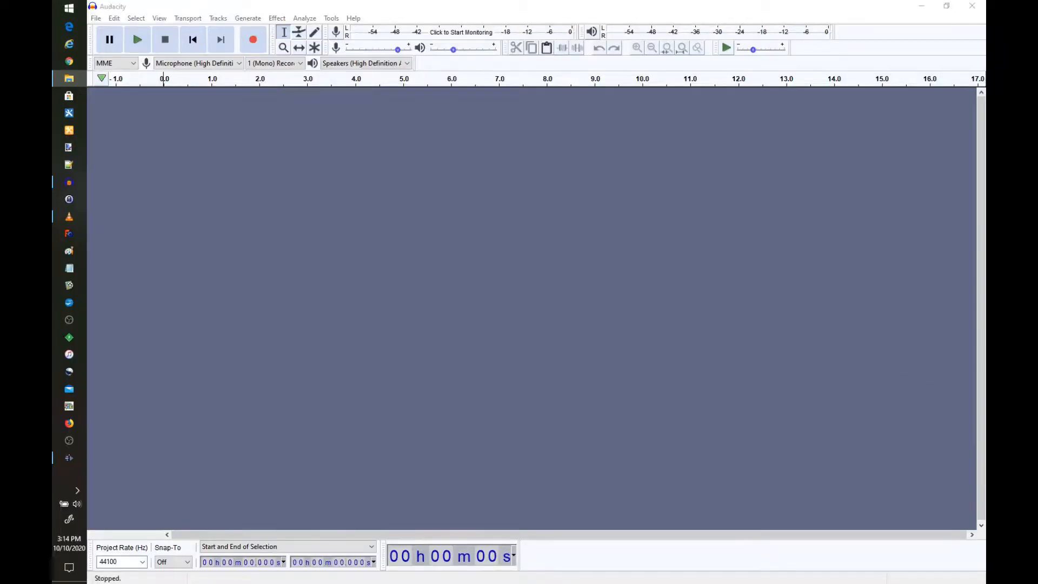
Import the test audio file into the empty project and switch its track view to Spectrogram.
{"action": "left_click_drag", "start_coordinate": [643, 259], "coordinate": [609, 303]}
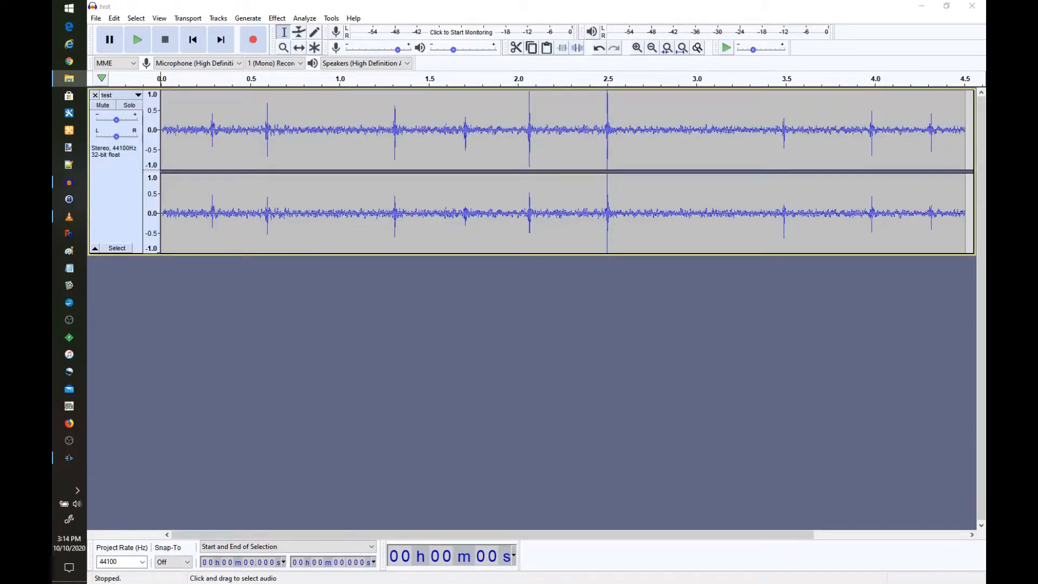
{"action": "left_click", "coordinate": [115, 95]}
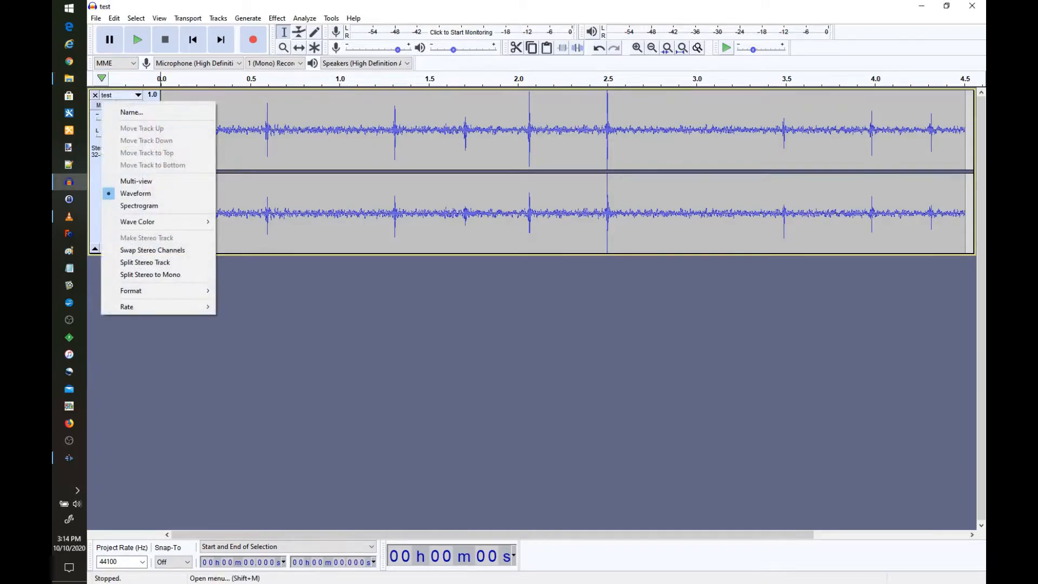
{"action": "left_click", "coordinate": [108, 205]}
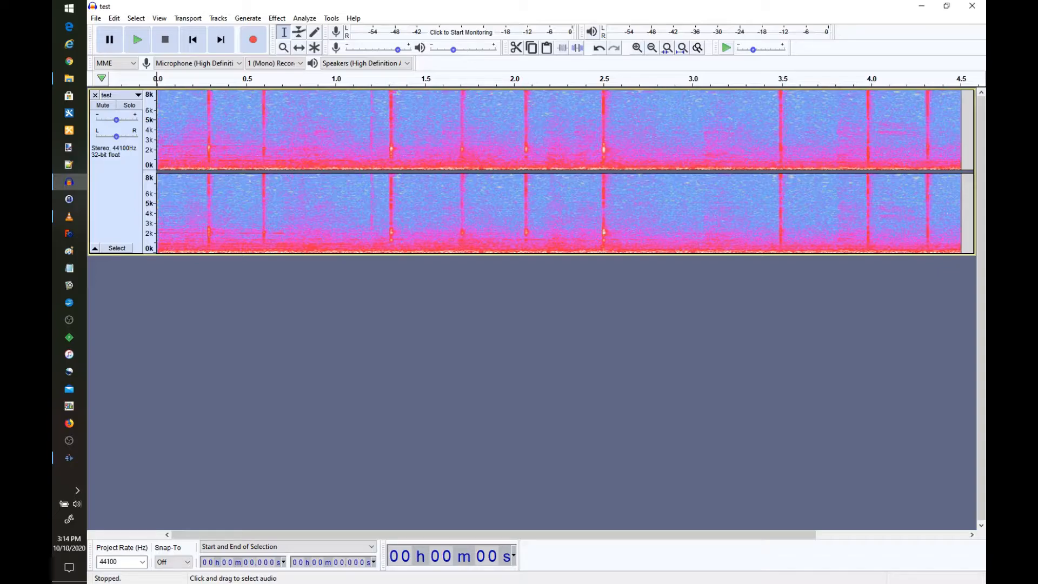
{"action": "left_click", "coordinate": [281, 98]}
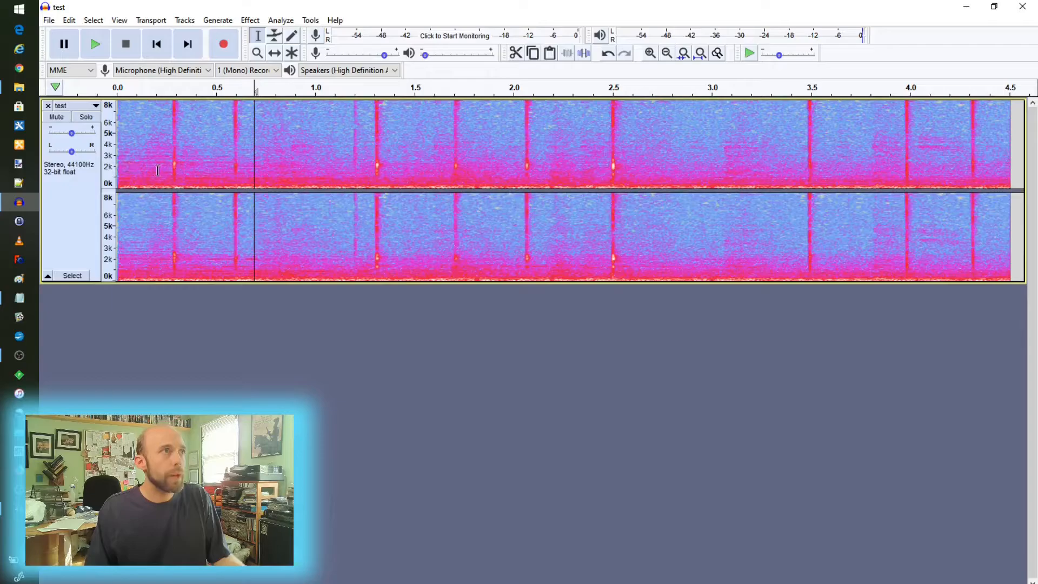
{"action": "left_click", "coordinate": [249, 20]}
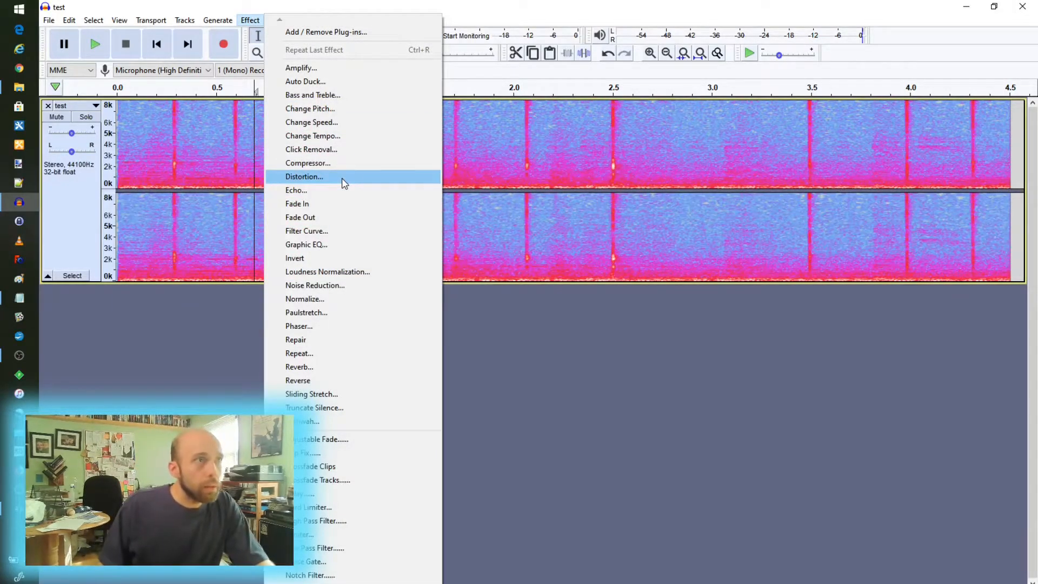
{"action": "left_click", "coordinate": [352, 234]}
{"action": "left_click", "coordinate": [632, 346]}
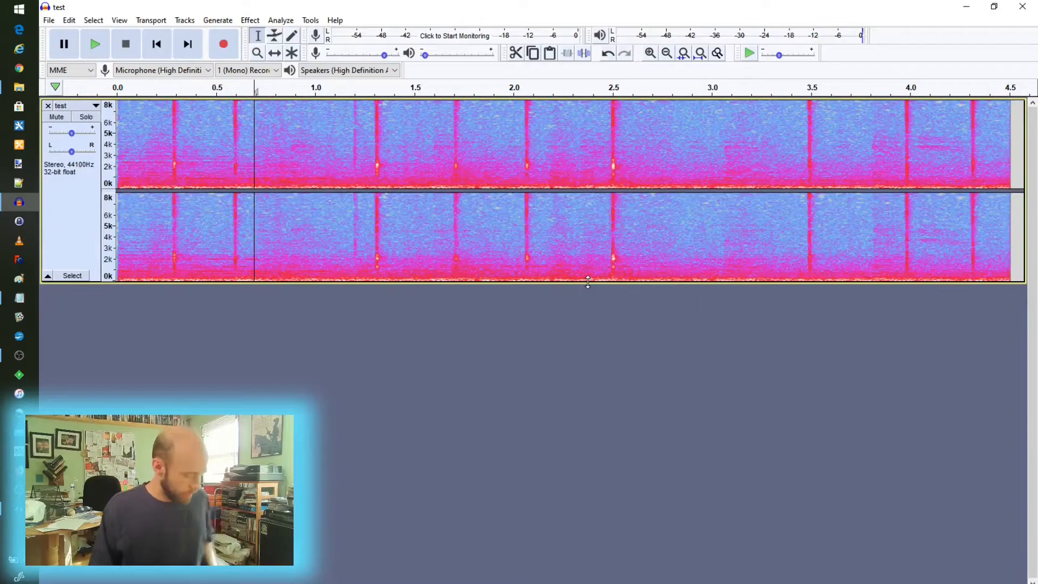
Apply a Filter Curve EQ to the whole test track that cuts everything below about 1700 Hz to -30 dB and stays near 0 dB from about 2000 Hz.
{"action": "key", "text": "ctrl+a"}
{"action": "left_click", "coordinate": [249, 20]}
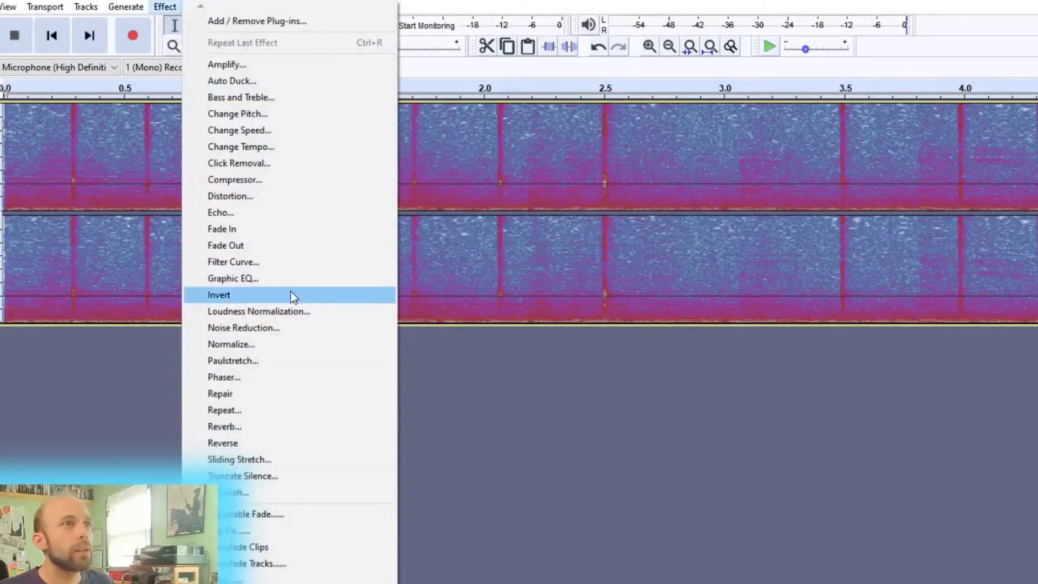
{"action": "left_click", "coordinate": [295, 262]}
{"action": "left_click_drag", "start_coordinate": [305, 215], "coordinate": [356, 281]}
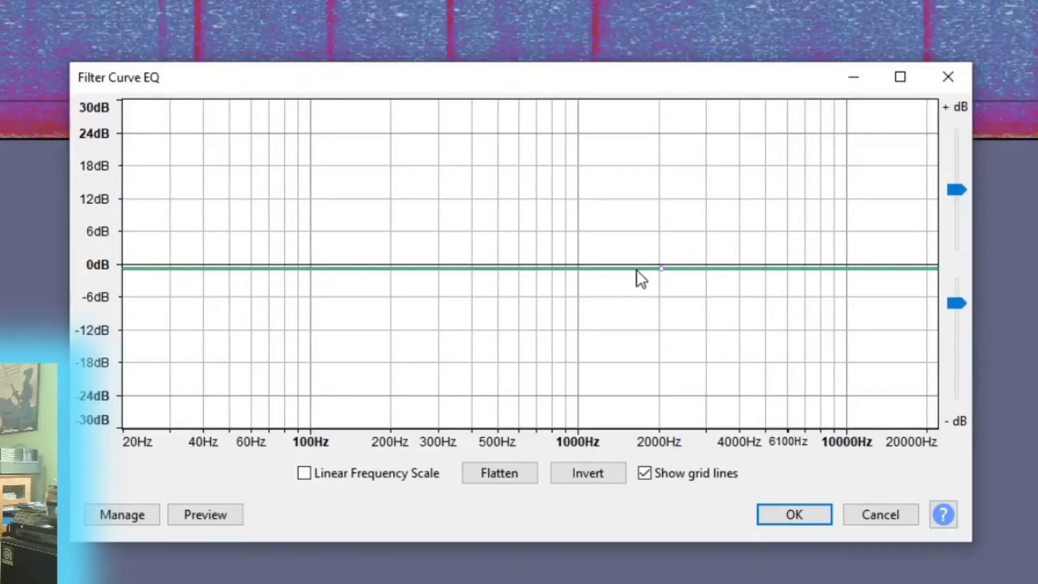
{"action": "left_click", "coordinate": [636, 269]}
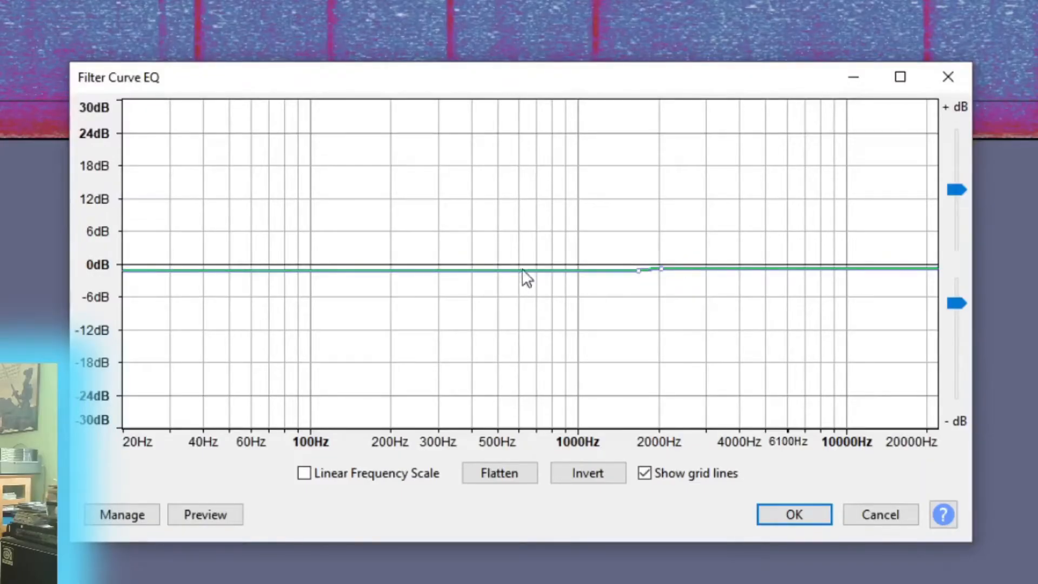
{"action": "left_click_drag", "start_coordinate": [453, 274], "coordinate": [466, 426]}
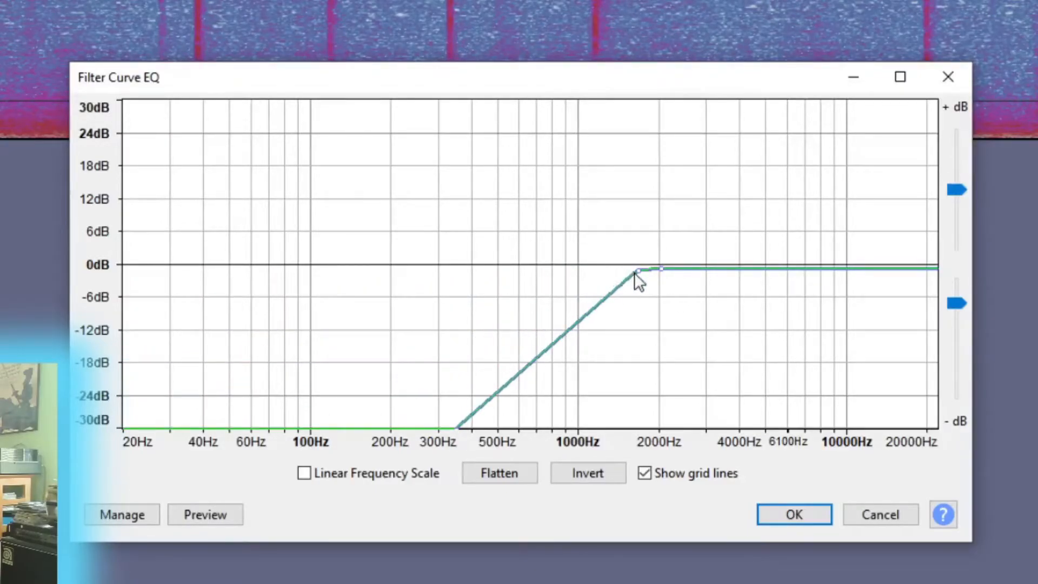
{"action": "left_click_drag", "start_coordinate": [640, 270], "coordinate": [639, 432]}
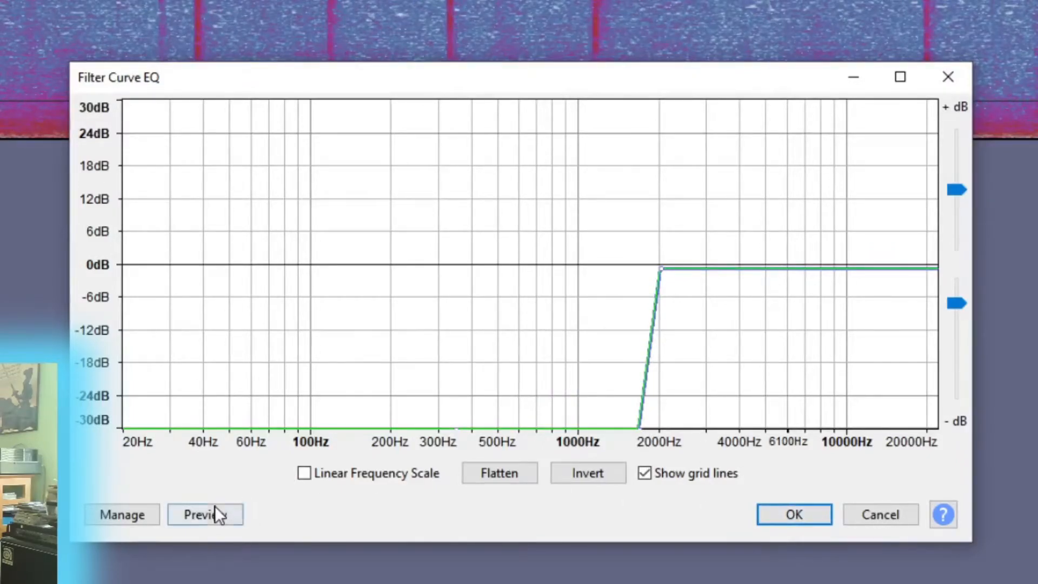
{"action": "left_click", "coordinate": [785, 514]}
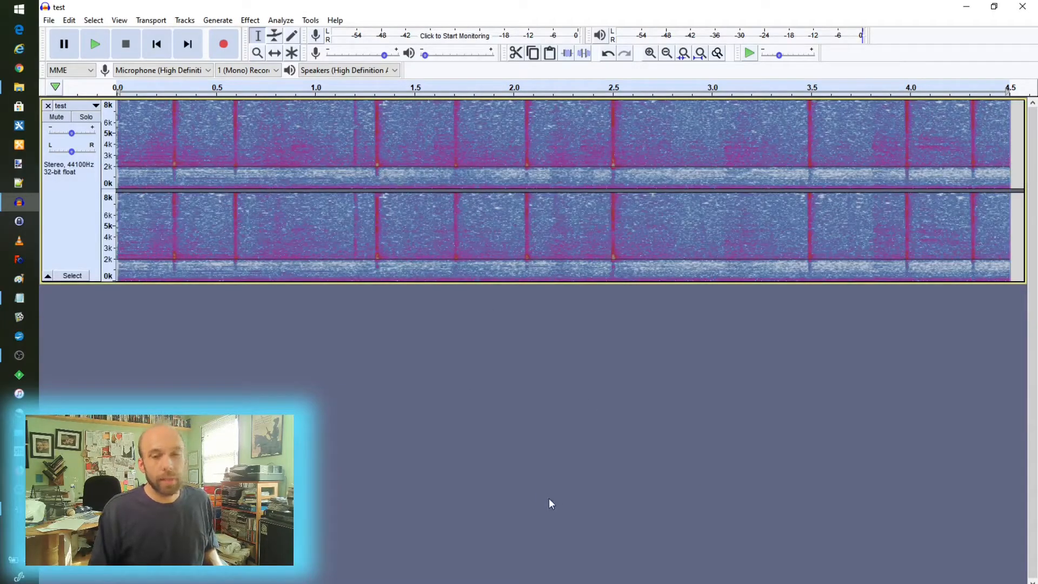
Play the filtered track, undo the Filter Curve effect and play the audio again for comparison.
{"action": "key", "text": "space"}
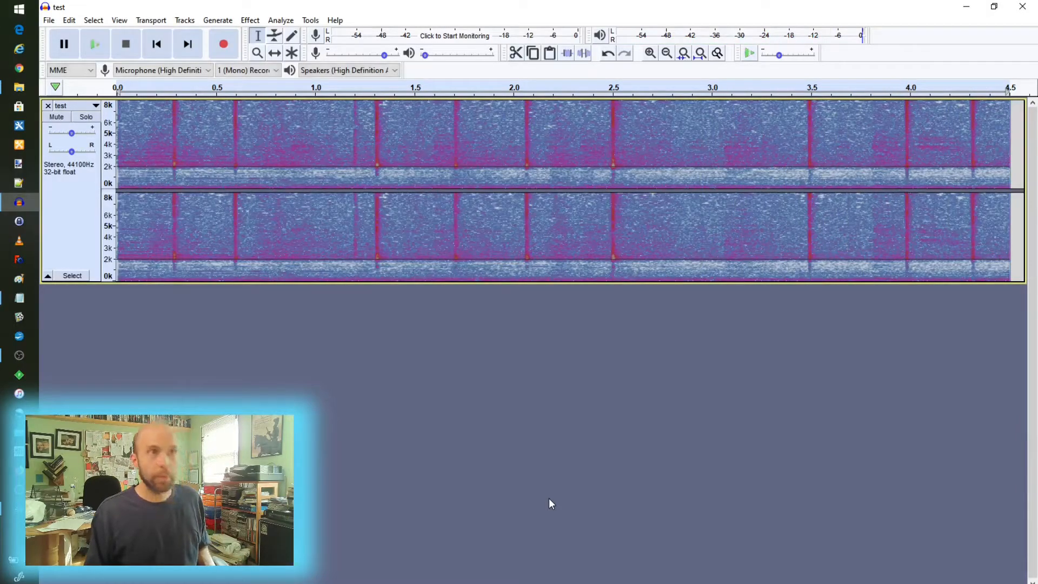
{"action": "key", "text": "ctrl+z"}
{"action": "key", "text": "space"}
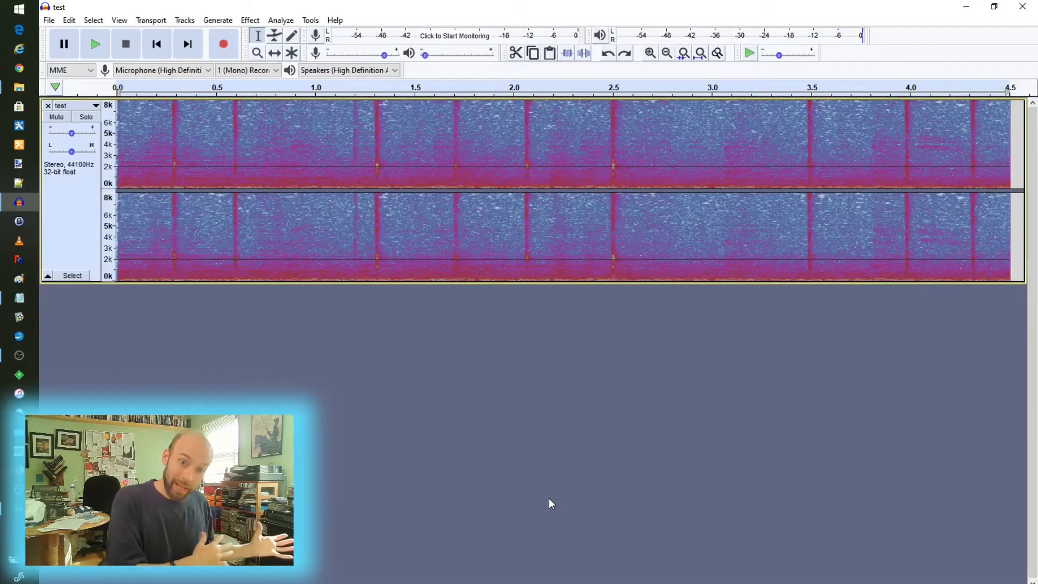
Switch the test track's view from Spectrogram to Waveform.
{"action": "left_click", "coordinate": [311, 218]}
{"action": "left_click", "coordinate": [95, 106]}
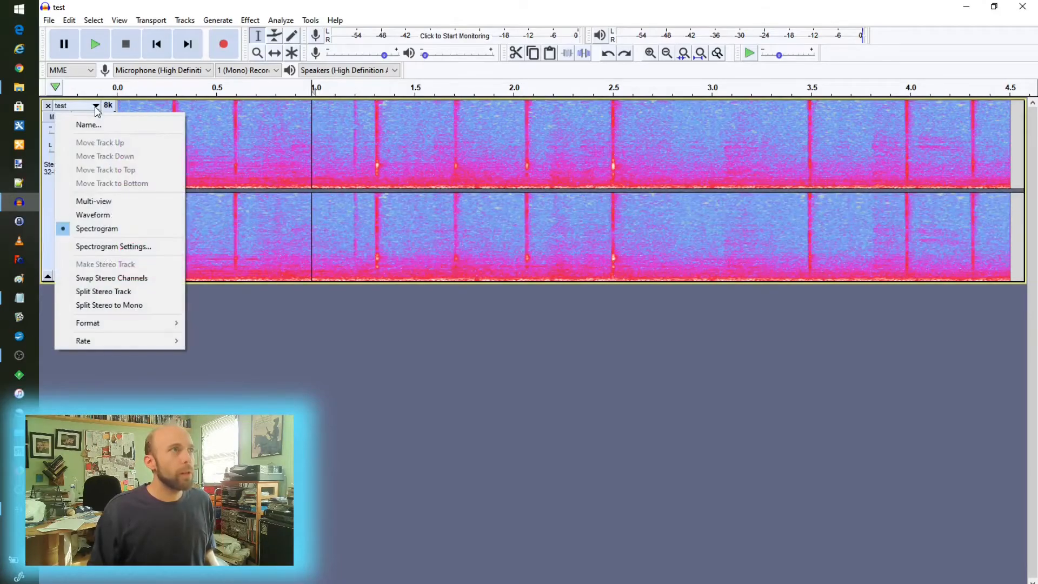
{"action": "left_click", "coordinate": [109, 218]}
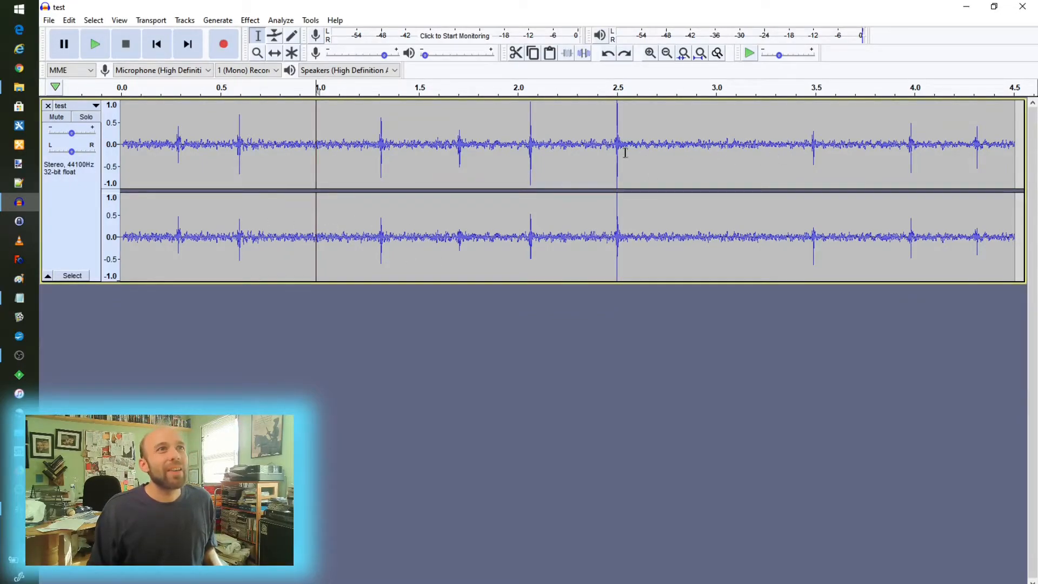
Select and play the quiet section from about 2.5 to 3.5 seconds, and capture it as the profile for Noise Reduction.
{"action": "left_click_drag", "start_coordinate": [624, 157], "coordinate": [806, 192]}
{"action": "key", "text": "space"}
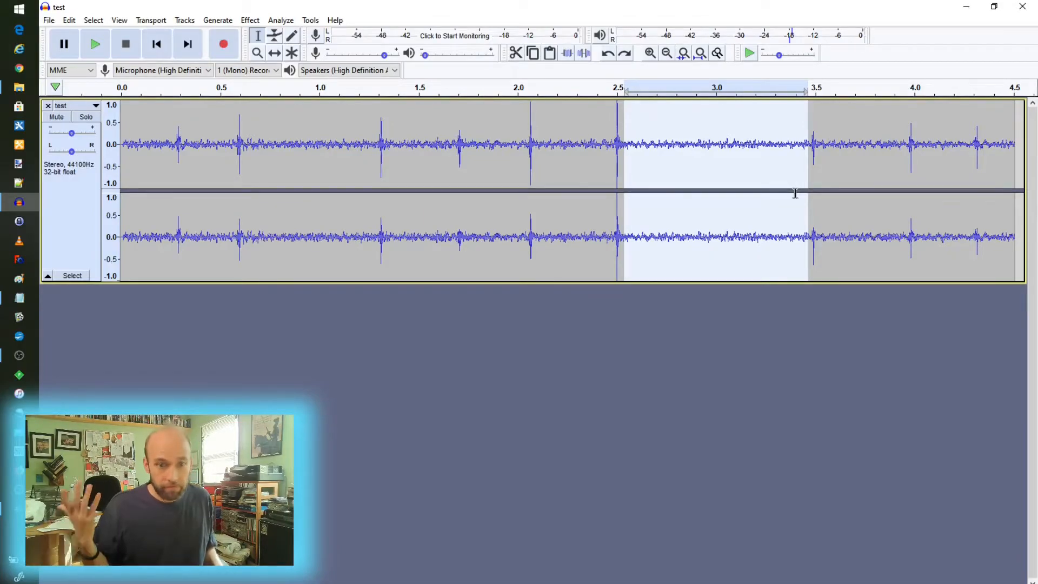
{"action": "left_click", "coordinate": [310, 20]}
{"action": "mouse_move", "coordinate": [292, 26]}
{"action": "mouse_move", "coordinate": [253, 20]}
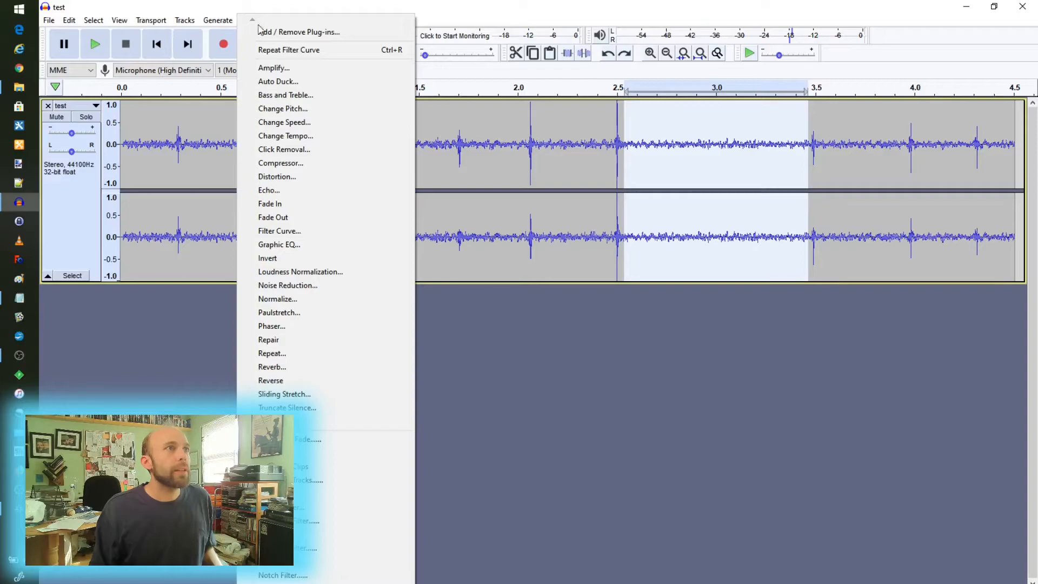
{"action": "left_click", "coordinate": [309, 286]}
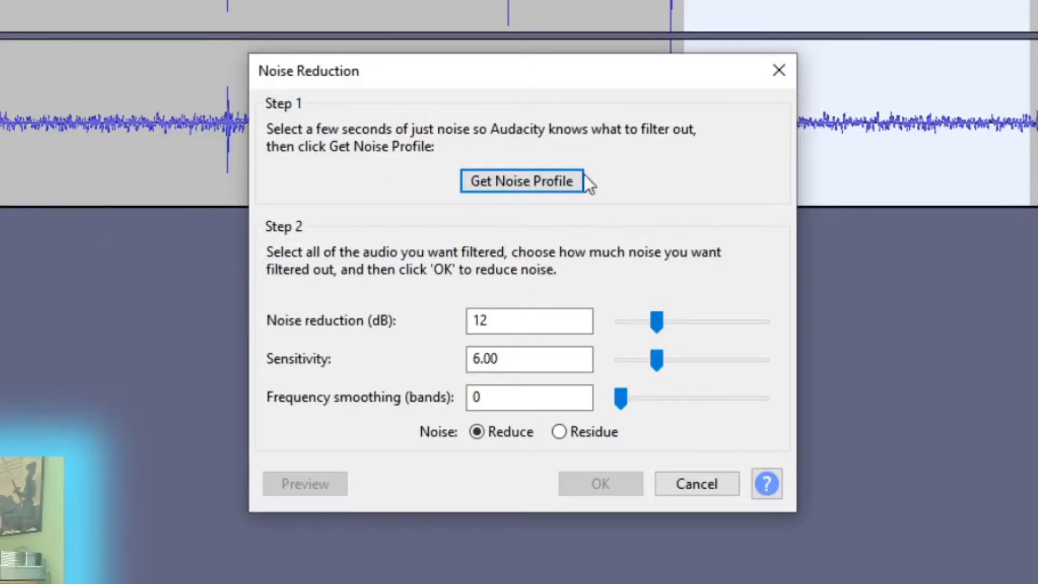
{"action": "left_click", "coordinate": [540, 184]}
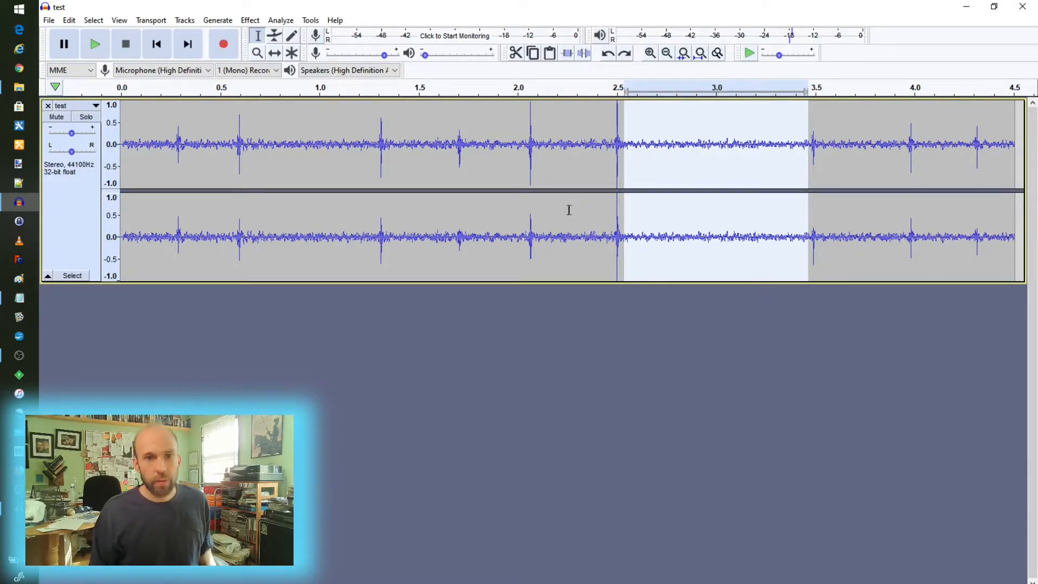
Apply Noise Reduction to the entire track with 12 dB reduction, sensitivity 6.00 and 0 smoothing bands, and play the result.
{"action": "key", "text": "ctrl+a"}
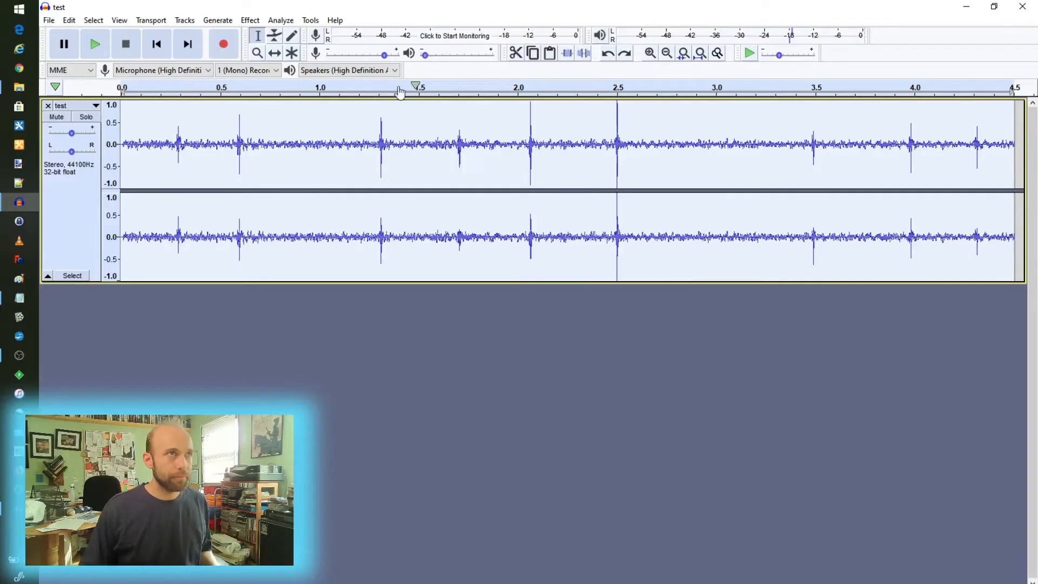
{"action": "left_click", "coordinate": [253, 20]}
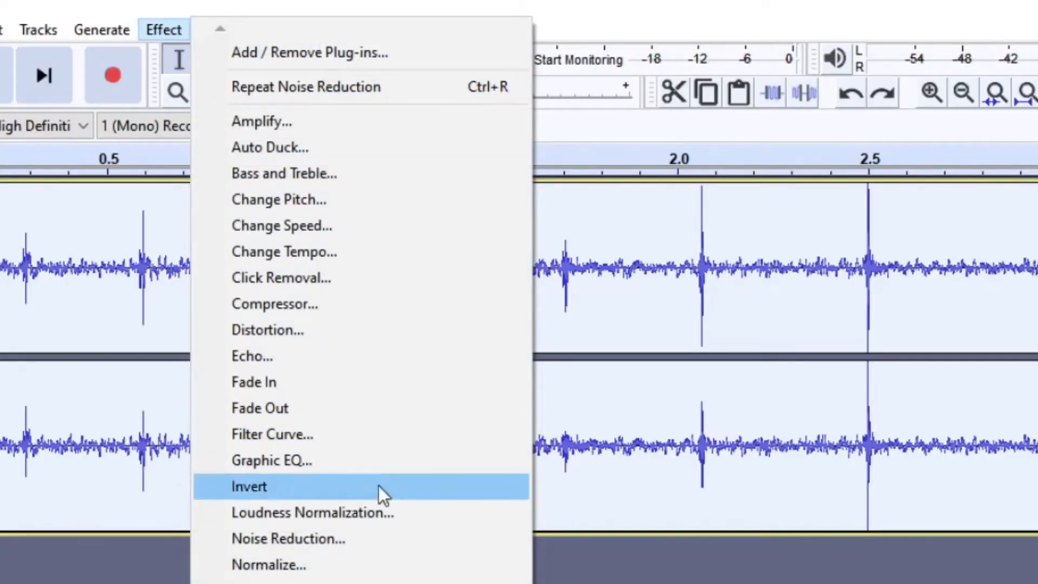
{"action": "left_click", "coordinate": [389, 545]}
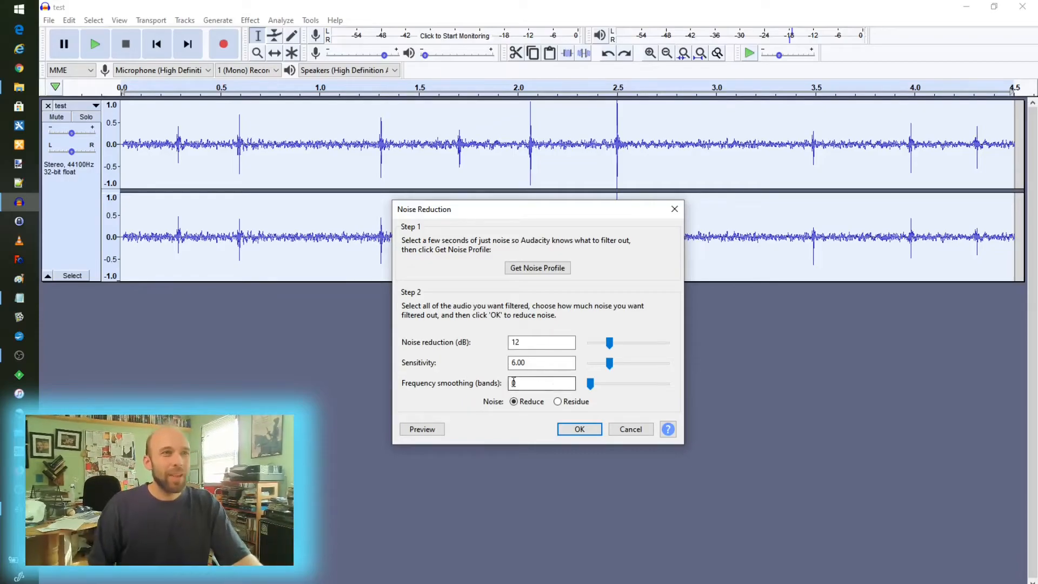
{"action": "left_click", "coordinate": [589, 431]}
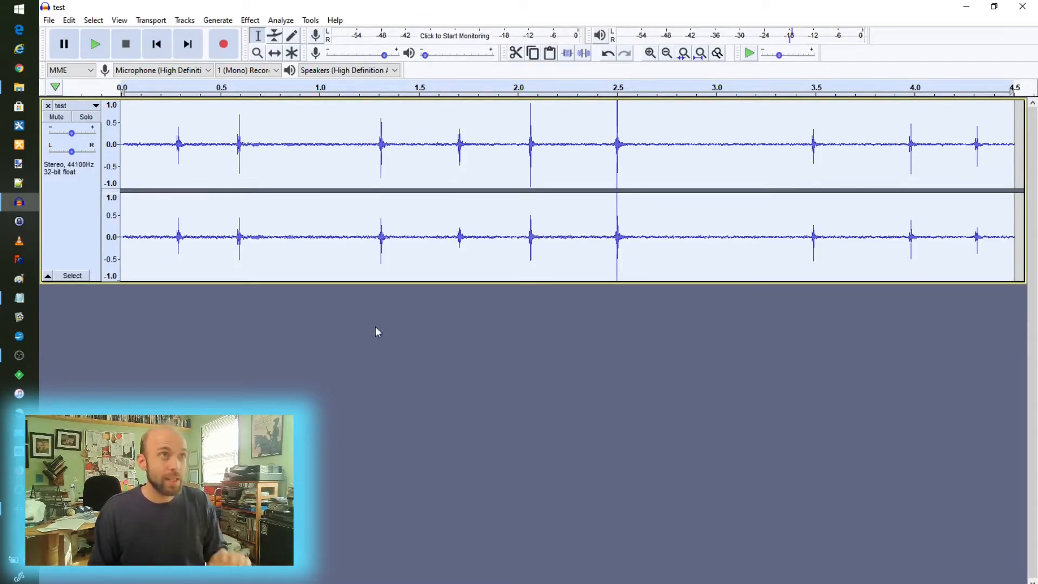
{"action": "key", "text": "space"}
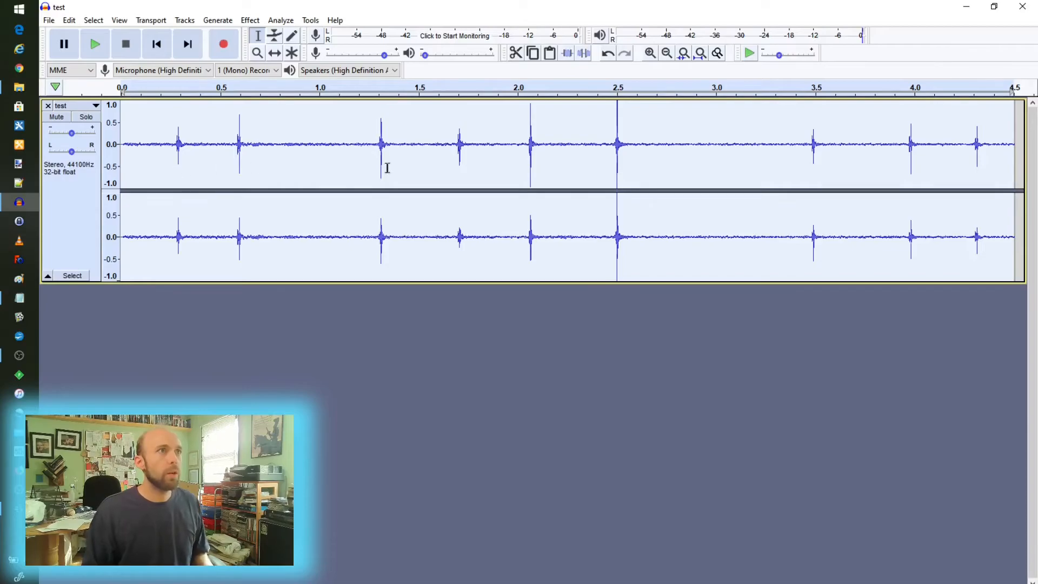
Open the Filter Curve EQ for the whole track to view its stored curve, and close it without applying.
{"action": "left_click", "coordinate": [251, 21]}
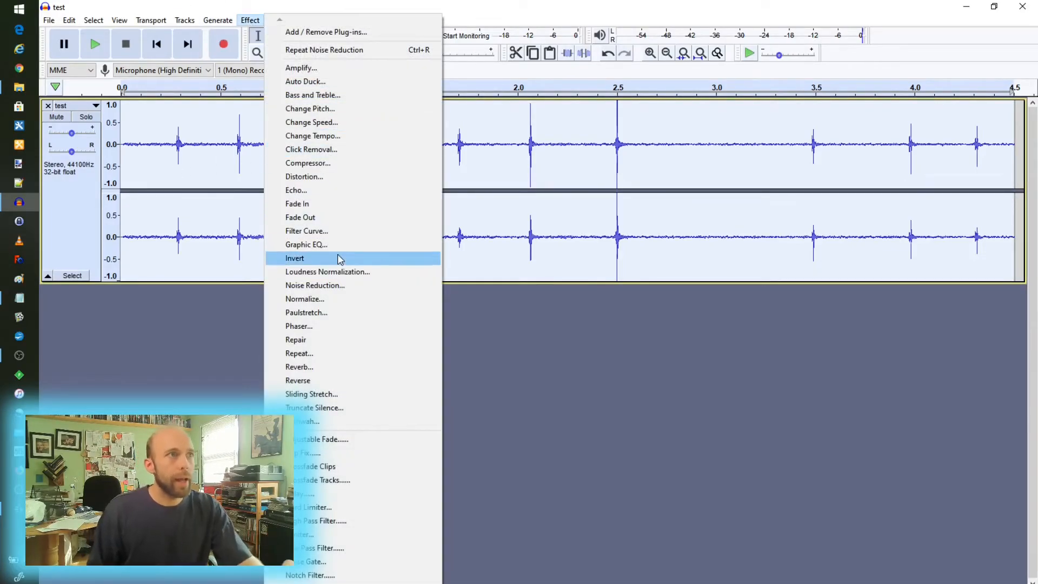
{"action": "left_click", "coordinate": [341, 231]}
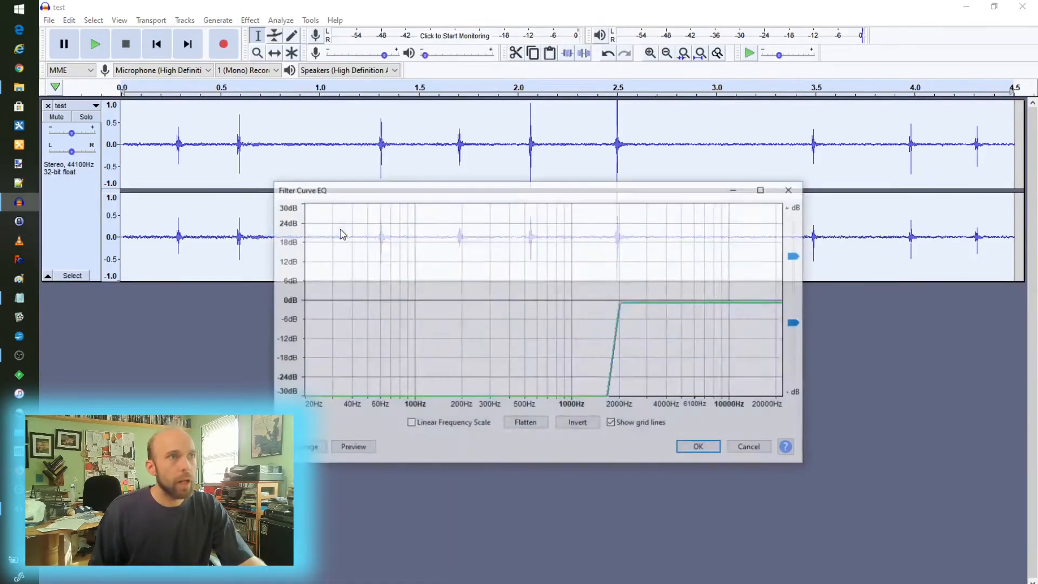
{"action": "left_click", "coordinate": [751, 448]}
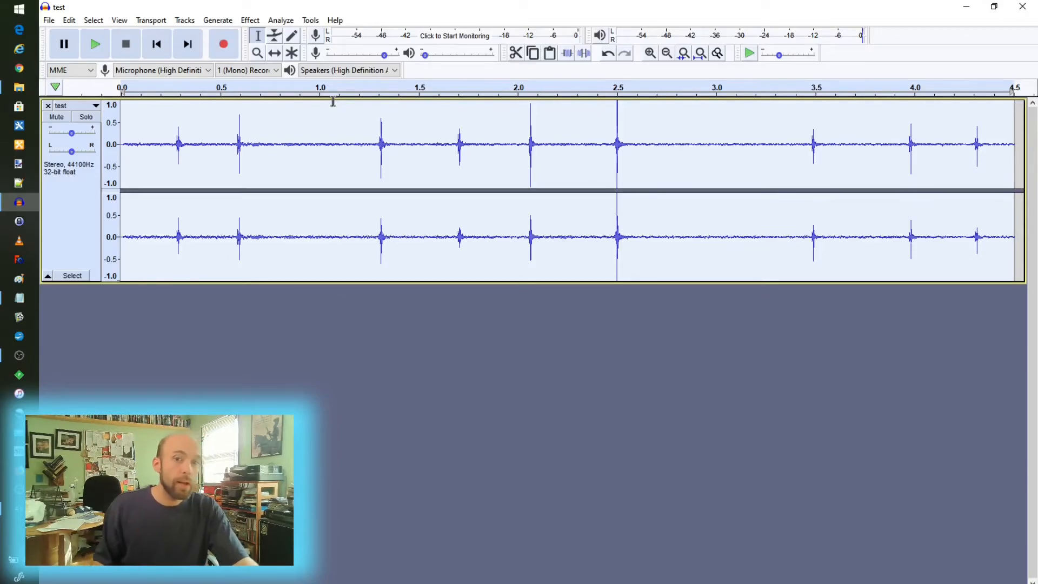
{"action": "left_click", "coordinate": [49, 20]}
{"action": "mouse_move", "coordinate": [65, 108]}
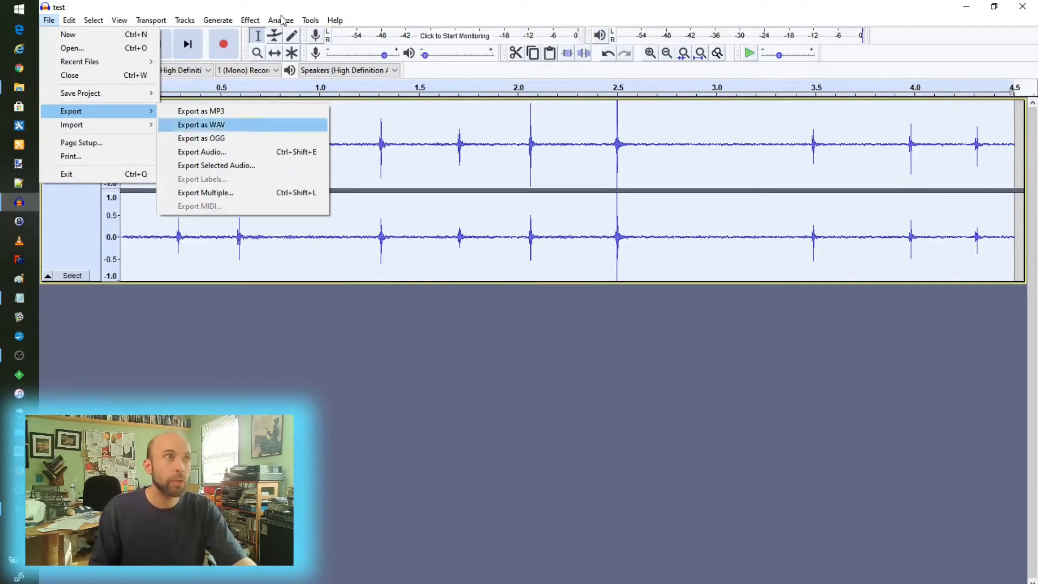
{"action": "mouse_move", "coordinate": [250, 20]}
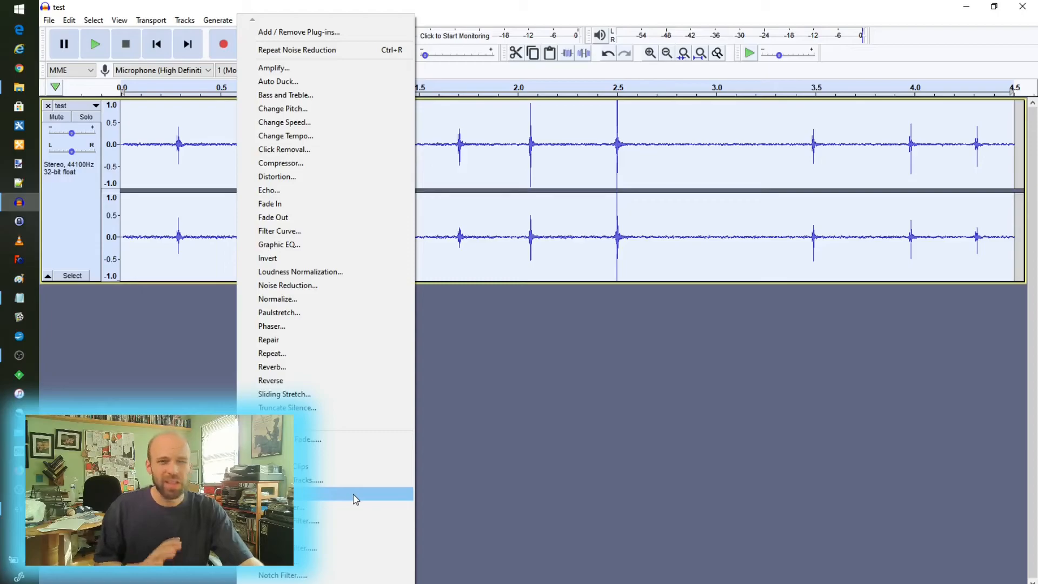
{"action": "left_click", "coordinate": [126, 370]}
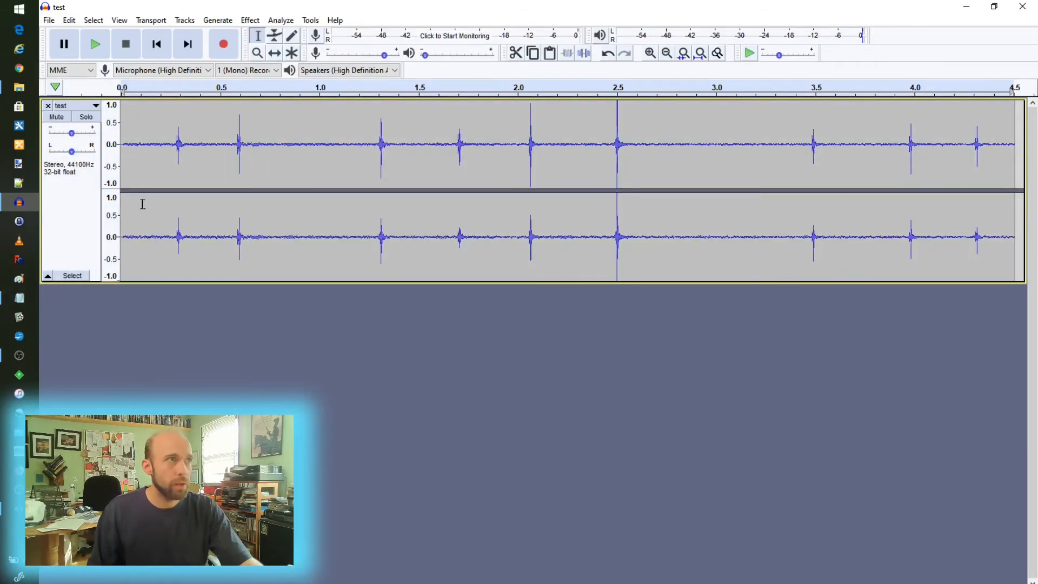
Duplicate the noise-reduced test track and select all audio in both tracks.
{"action": "left_click", "coordinate": [89, 211]}
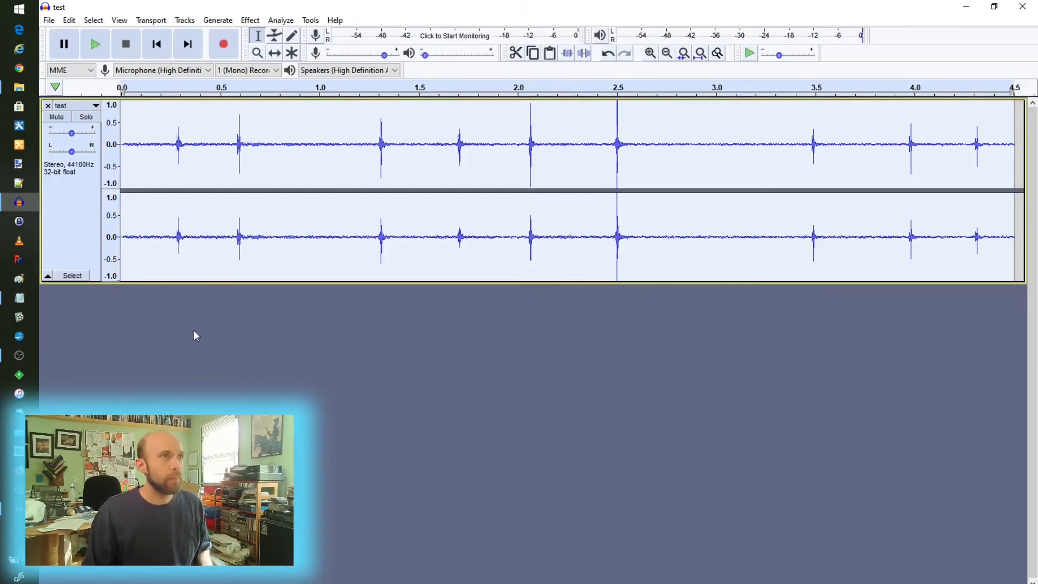
{"action": "key", "text": "ctrl+d"}
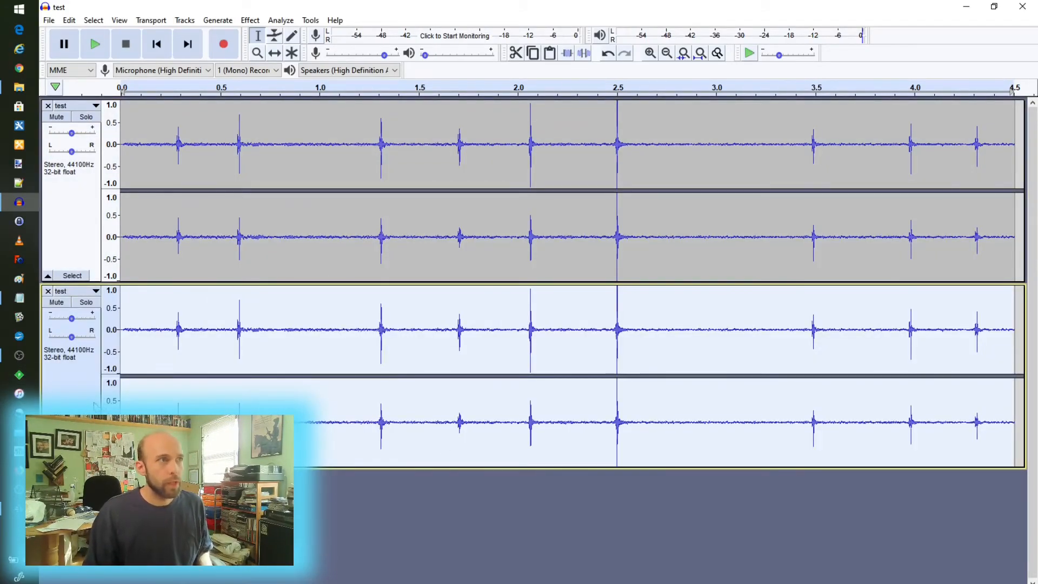
{"action": "left_click", "coordinate": [144, 340]}
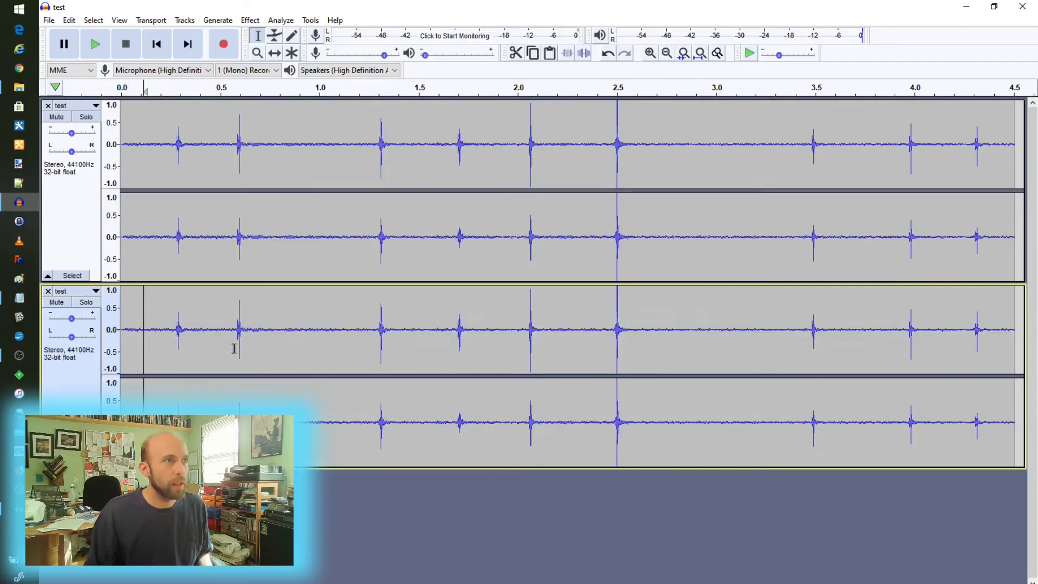
{"action": "key", "text": "ctrl+a"}
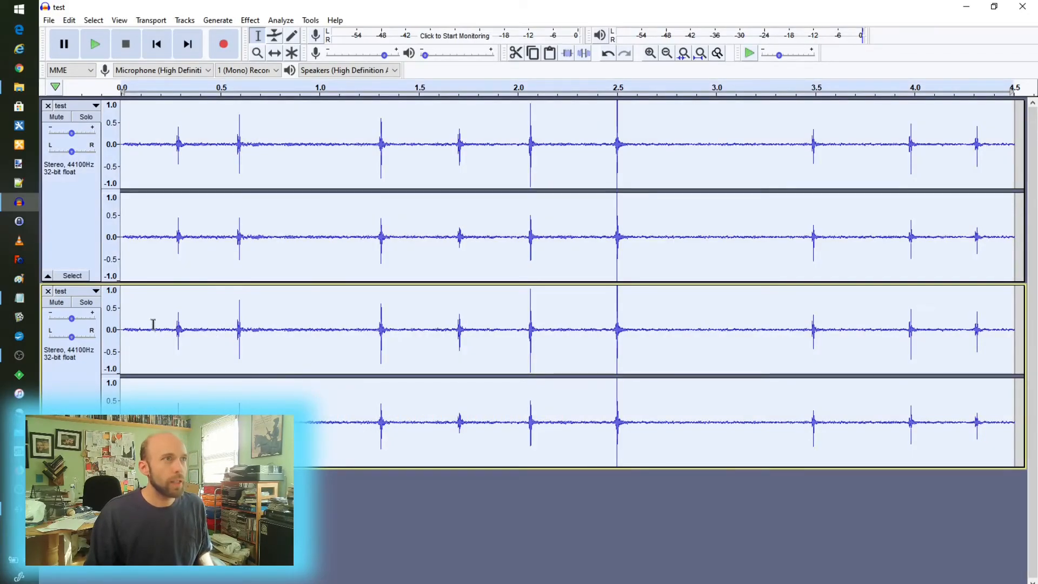